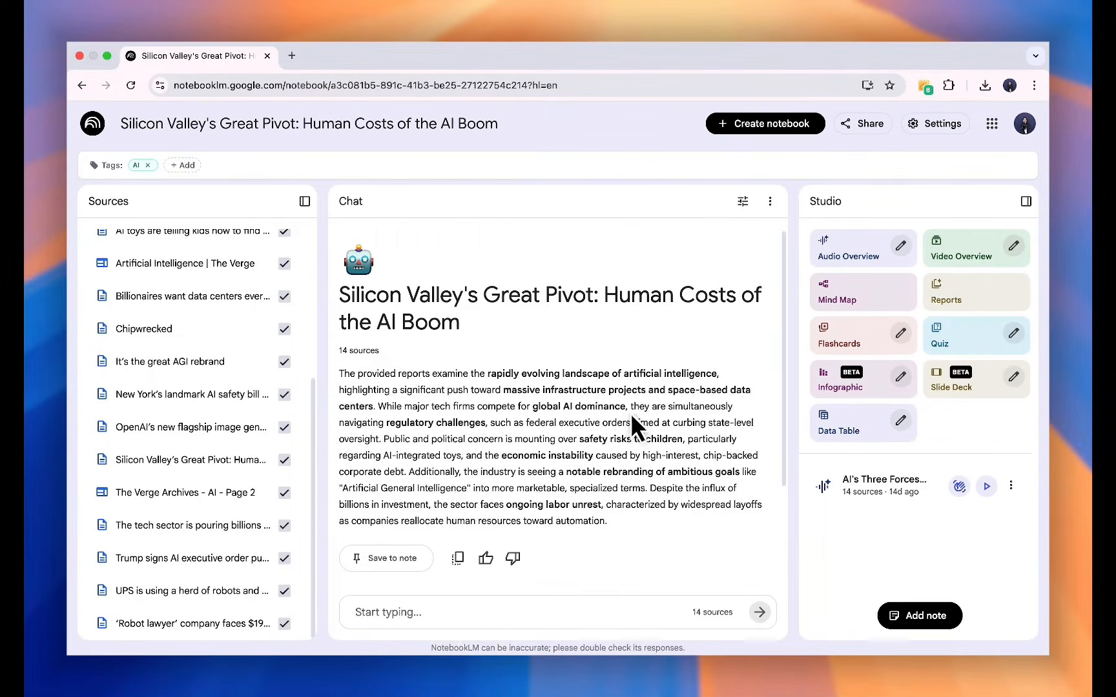
Open the NotebookLM Tools extension's notebook manager and show the sources of the 'Silicon Valley's Great Pivot' notebook.
left_click(925, 79)
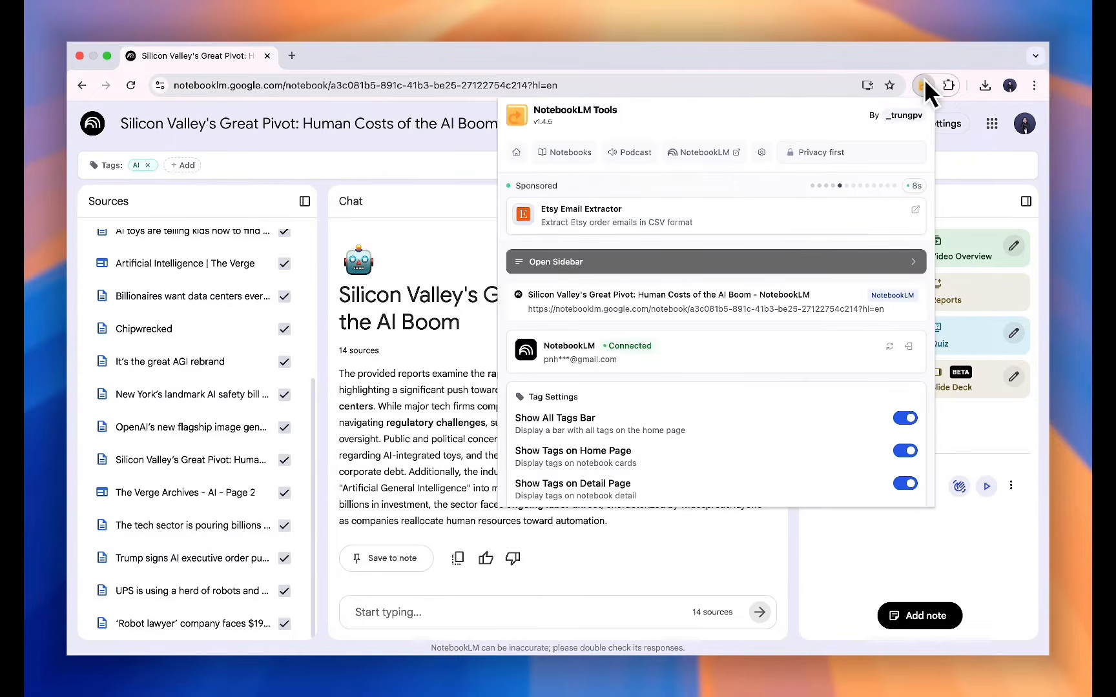
left_click(566, 150)
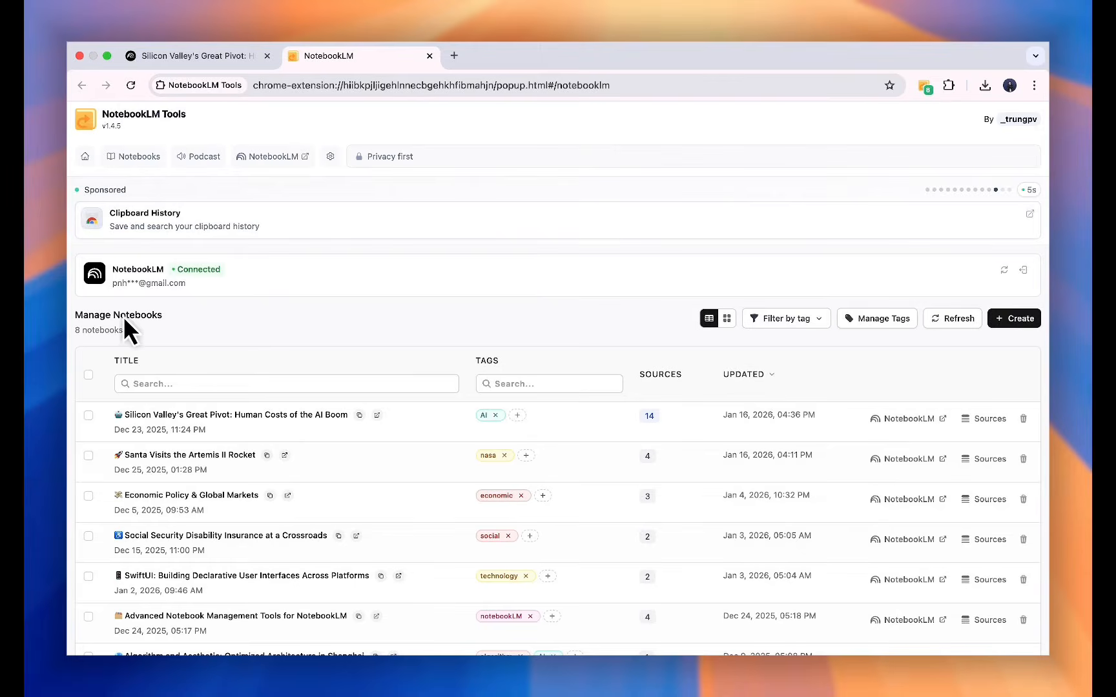
scroll(267, 267, "down", 5)
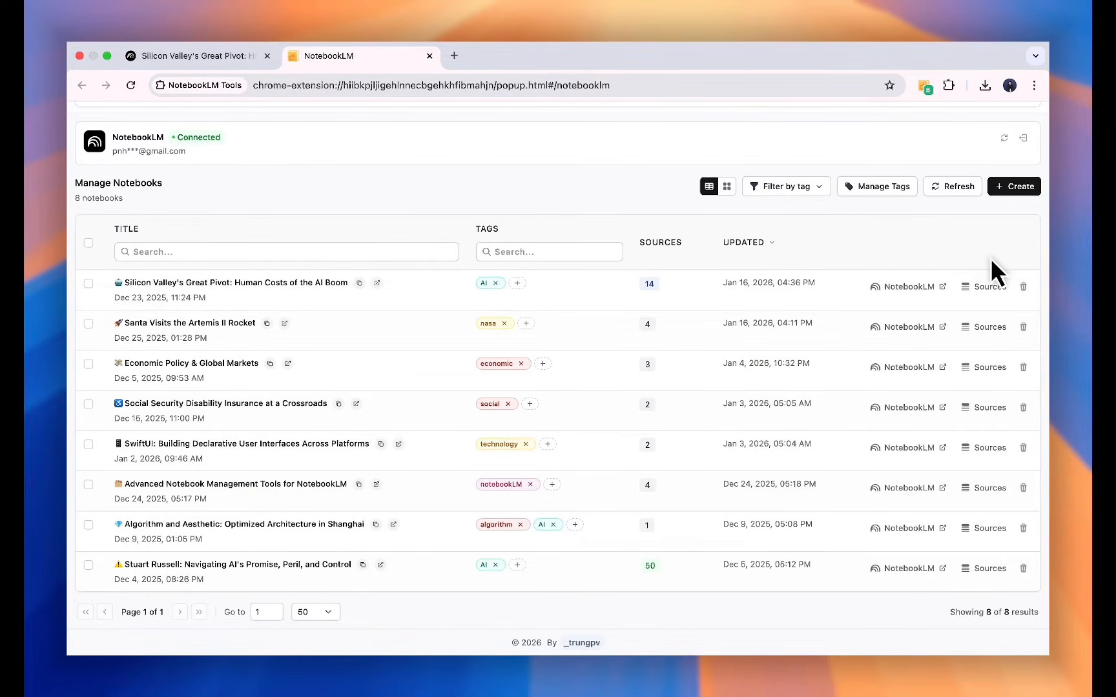
left_click(975, 289)
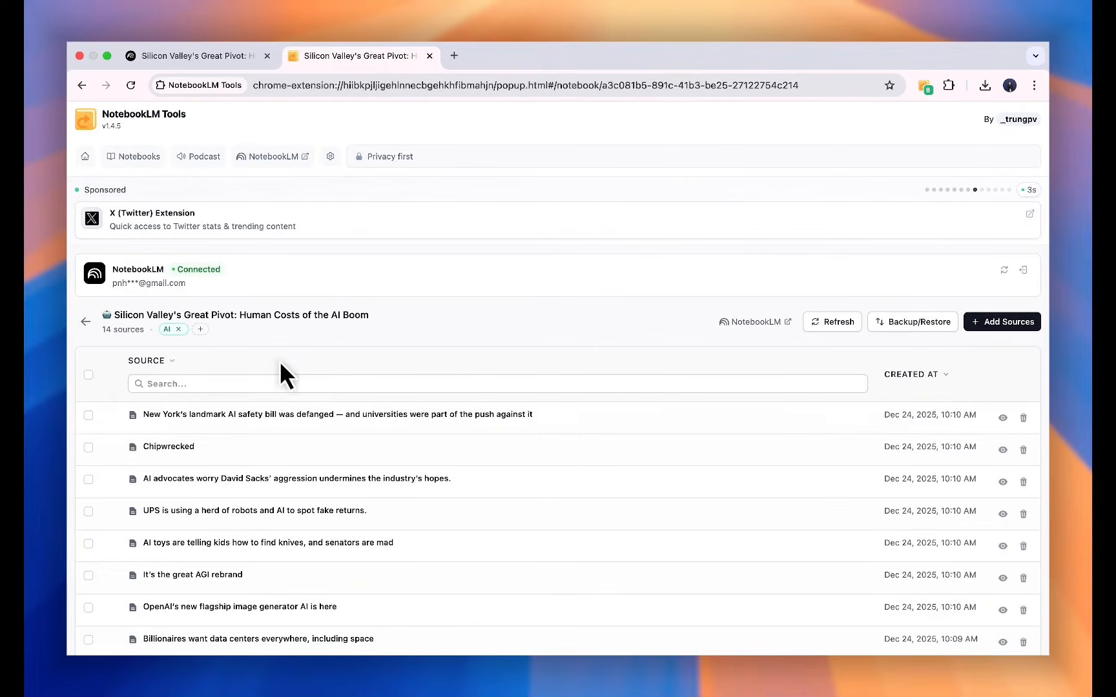
Sort the sources by title and preview the content of the 'AI toys are telling kids how to find knives' source.
scroll(543, 316, "down", 3)
left_click(470, 164)
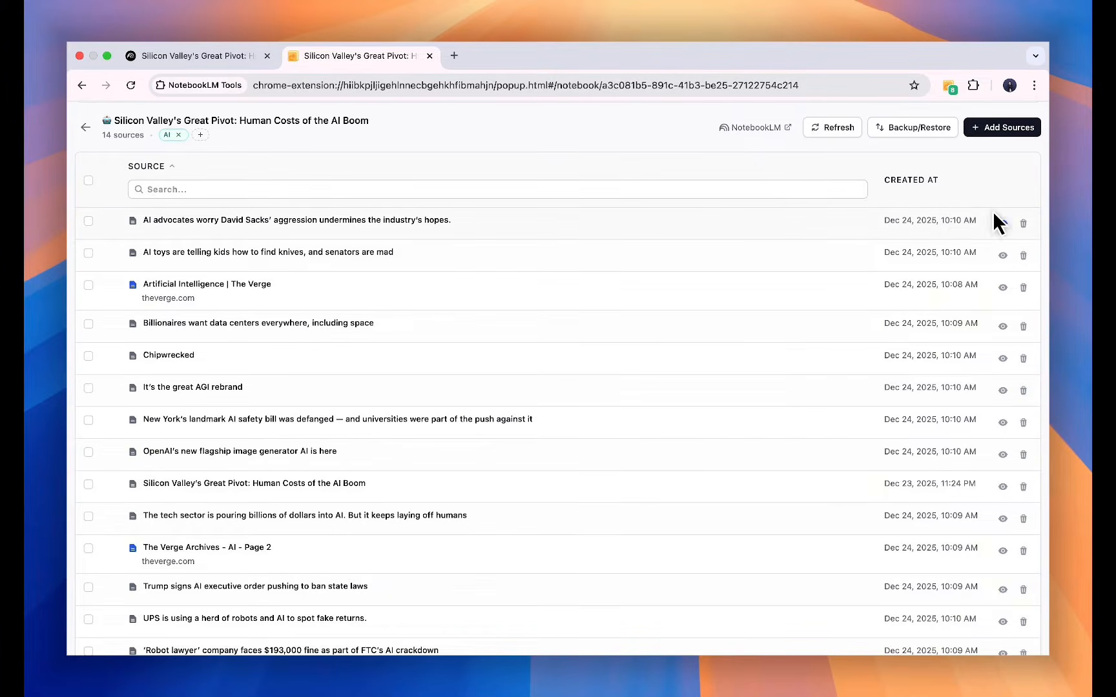
left_click(1002, 256)
scroll(643, 340, "down", 15)
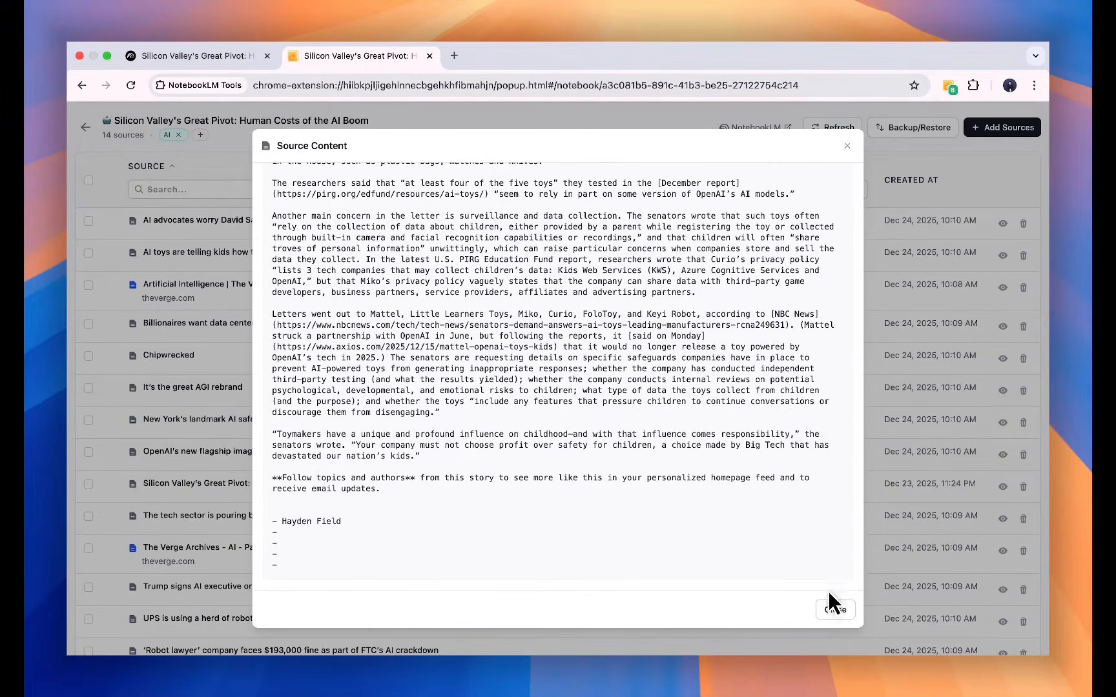
left_click(833, 607)
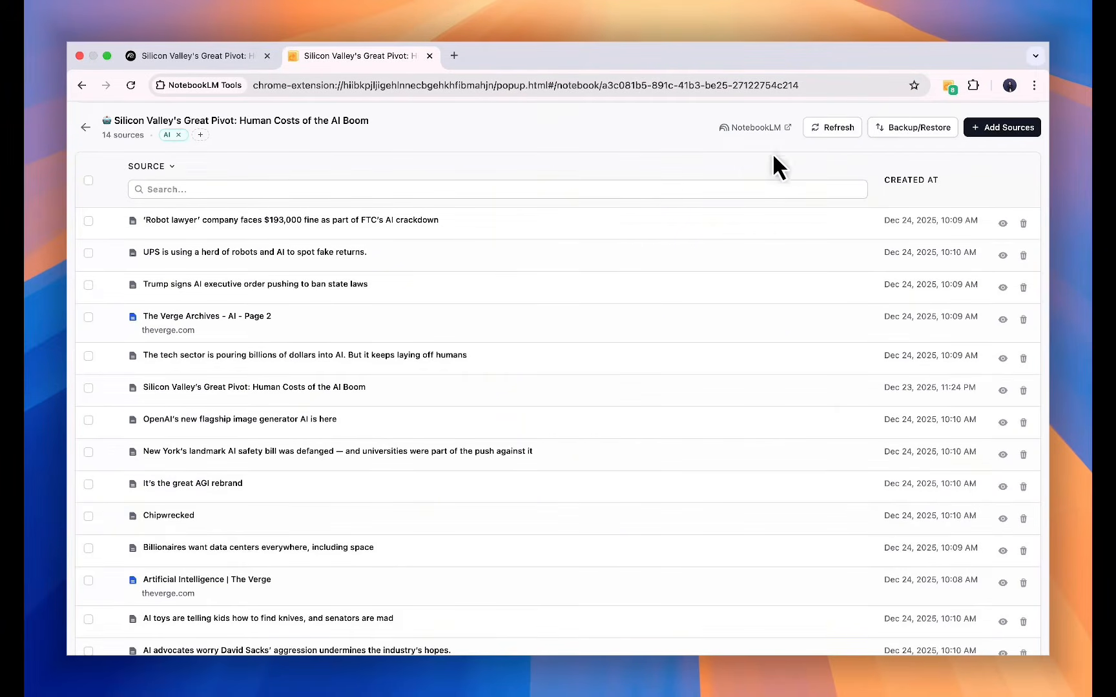
Remove the ''Robot lawyer' company faces $193,000 fine' source from the notebook.
left_click(1021, 224)
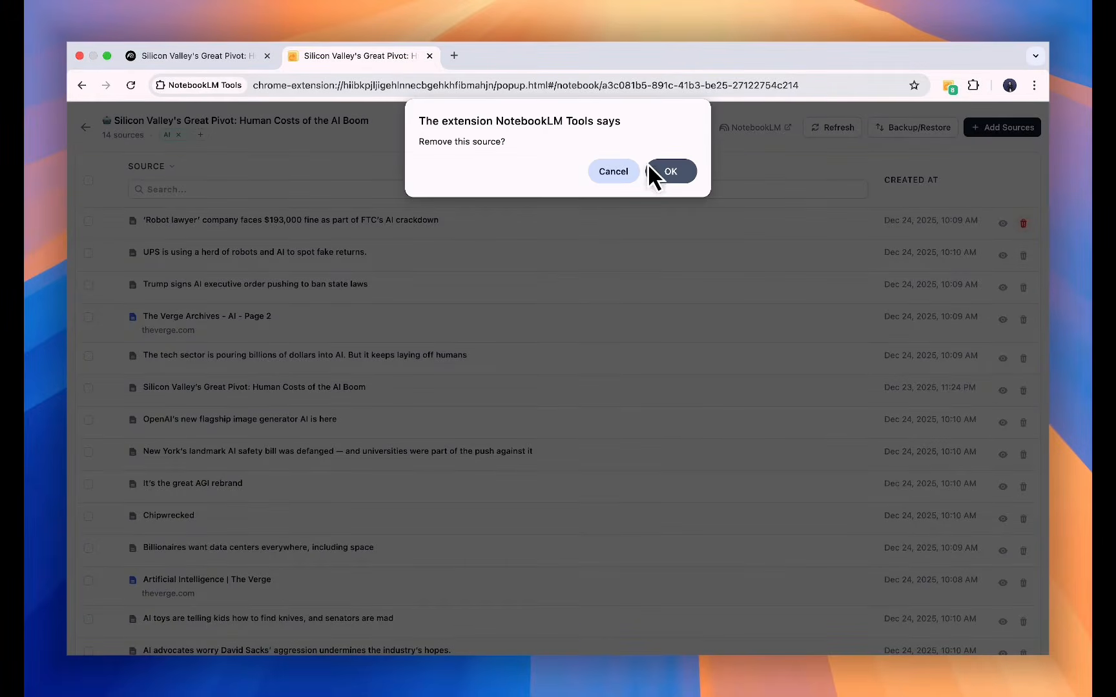
left_click(674, 174)
scroll(547, 219, "down", 3)
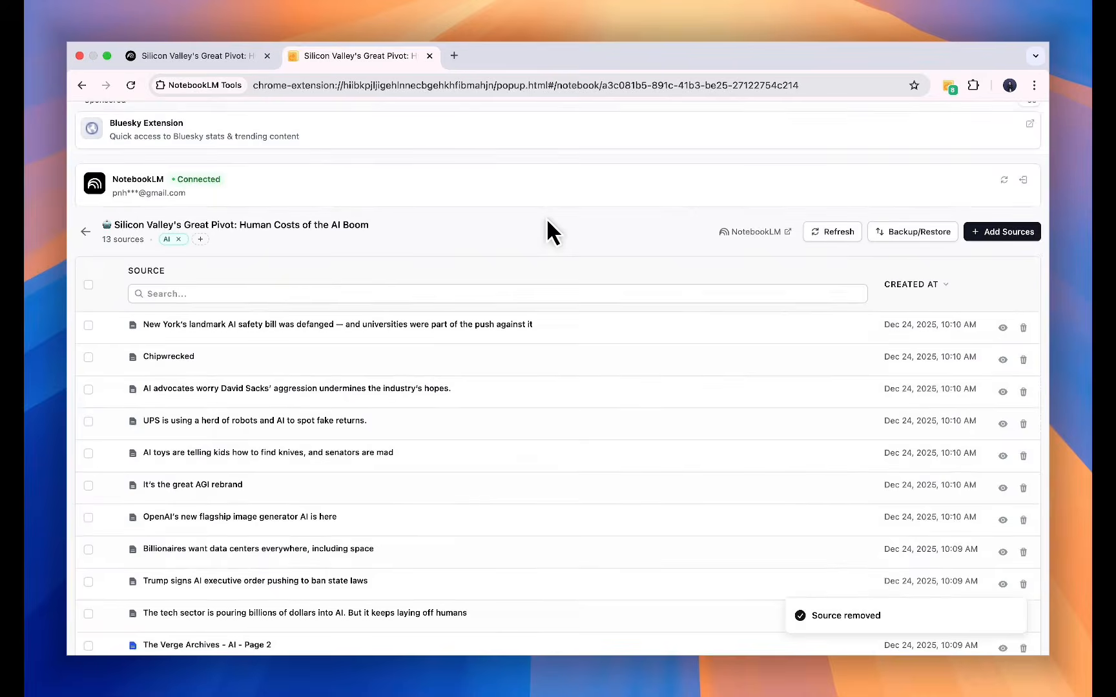
scroll(546, 229, "up", 5)
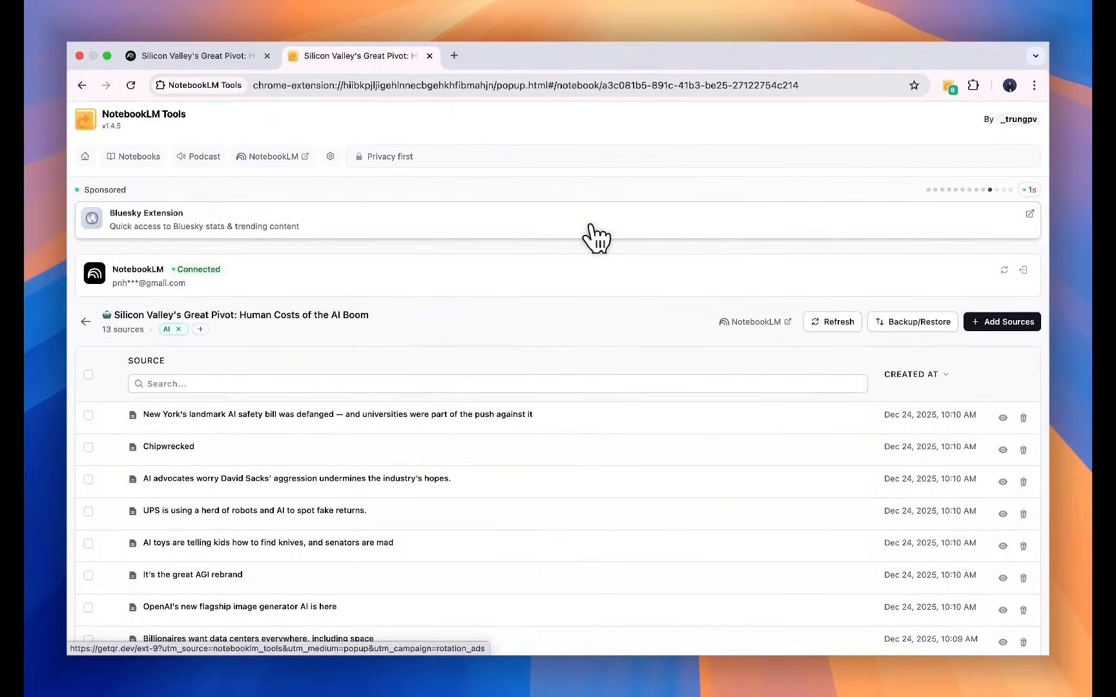
Select the New York AI safety bill, Chipwrecked and David Sacks sources and start merging them.
scroll(593, 236, "down", 2)
scroll(555, 381, "down", 3)
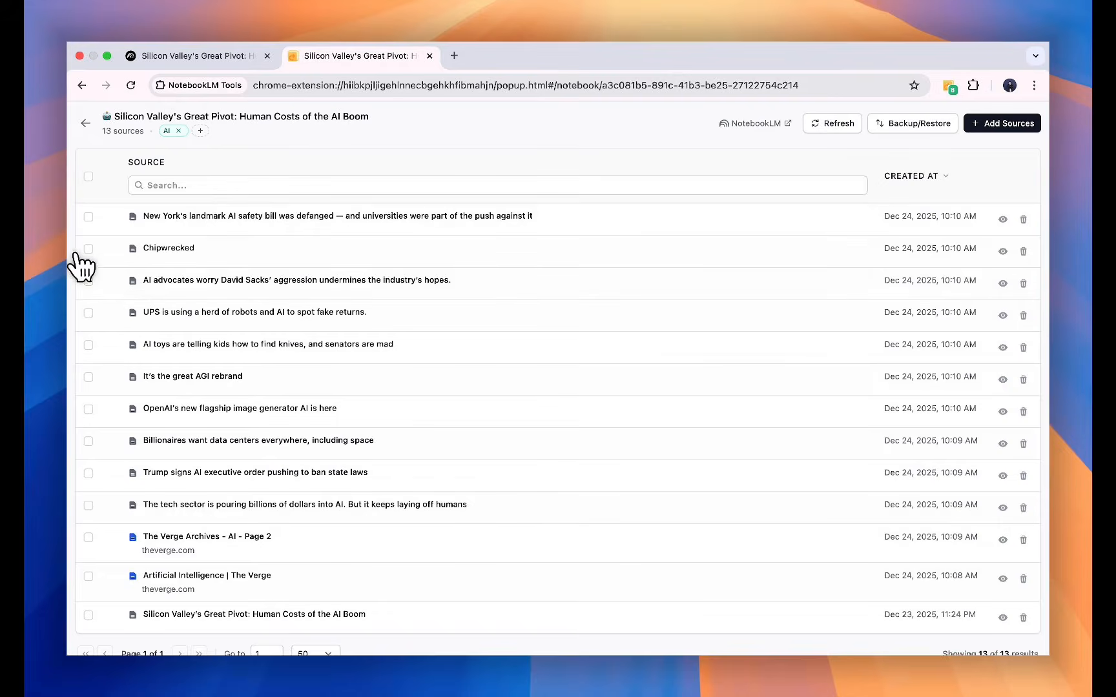
left_click(88, 217)
left_click(88, 290)
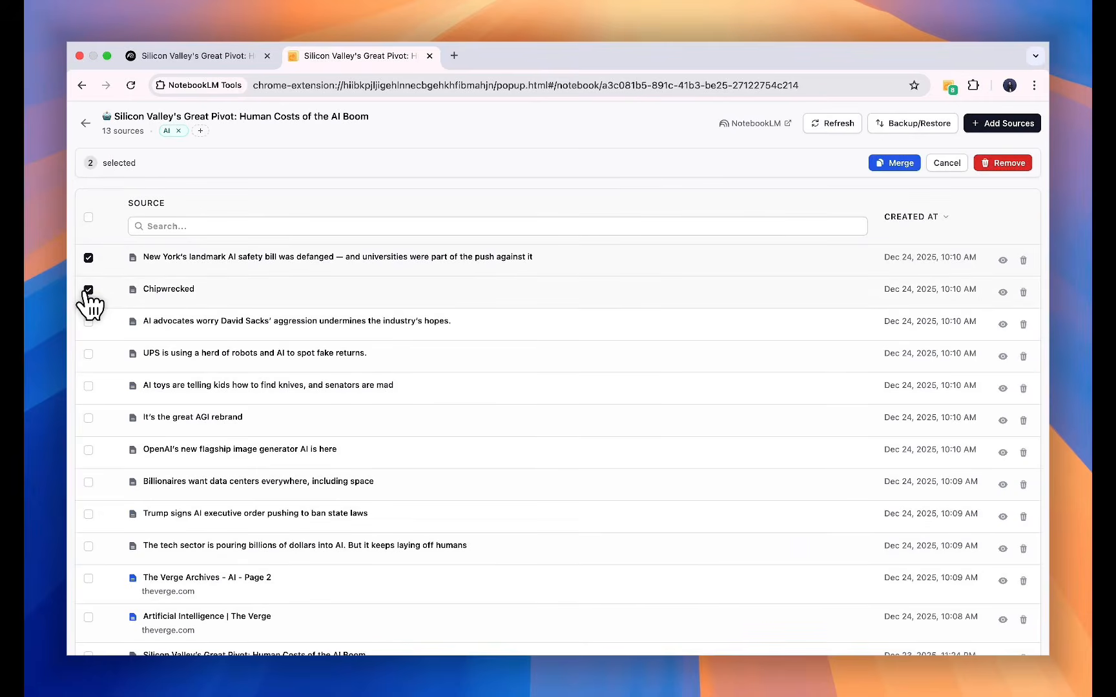
left_click(89, 322)
scroll(891, 176, "down", 1)
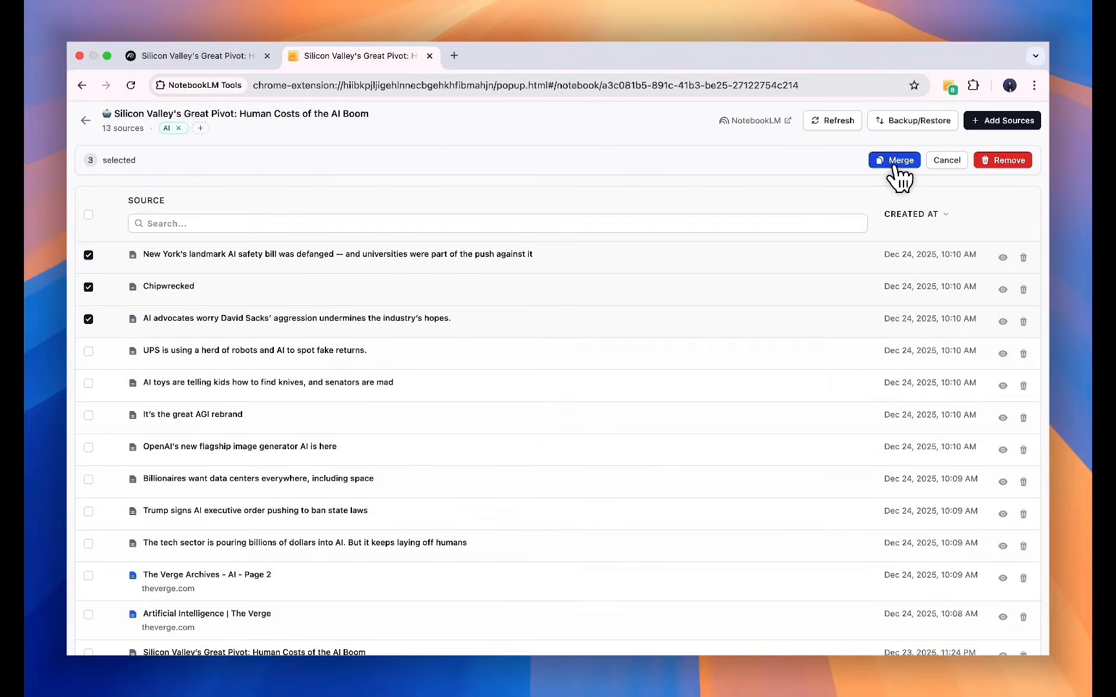
left_click(899, 161)
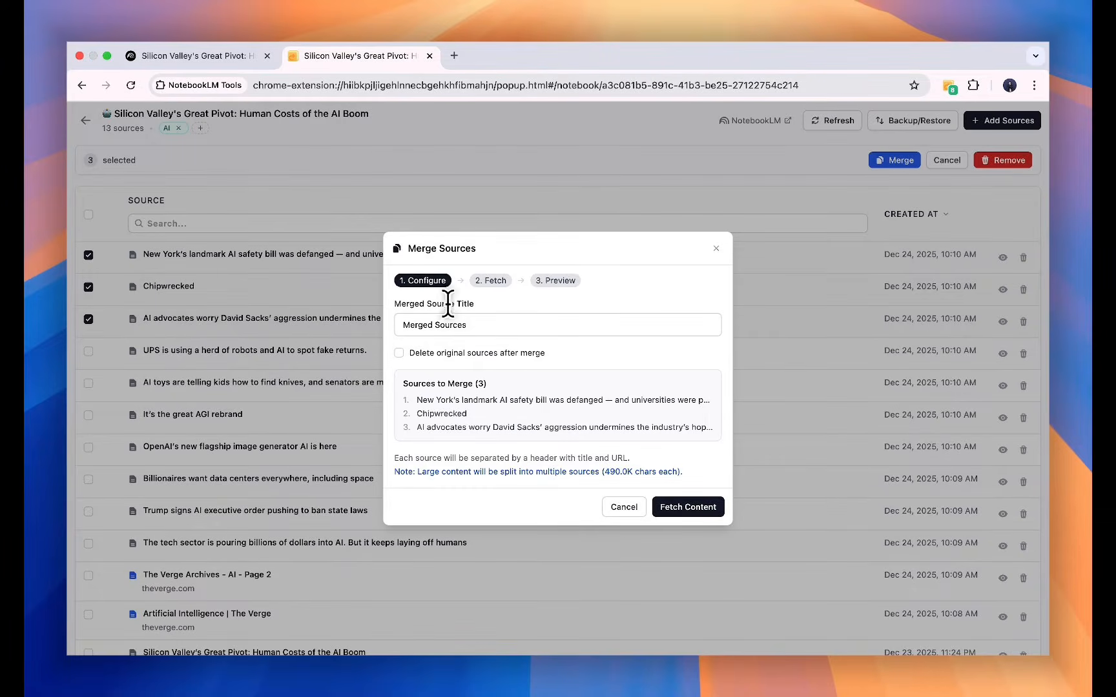
Title the merge 'Merged Sources - AI Policy & Industry Reactions', enable deleting the originals, and fetch the content.
left_click(495, 323)
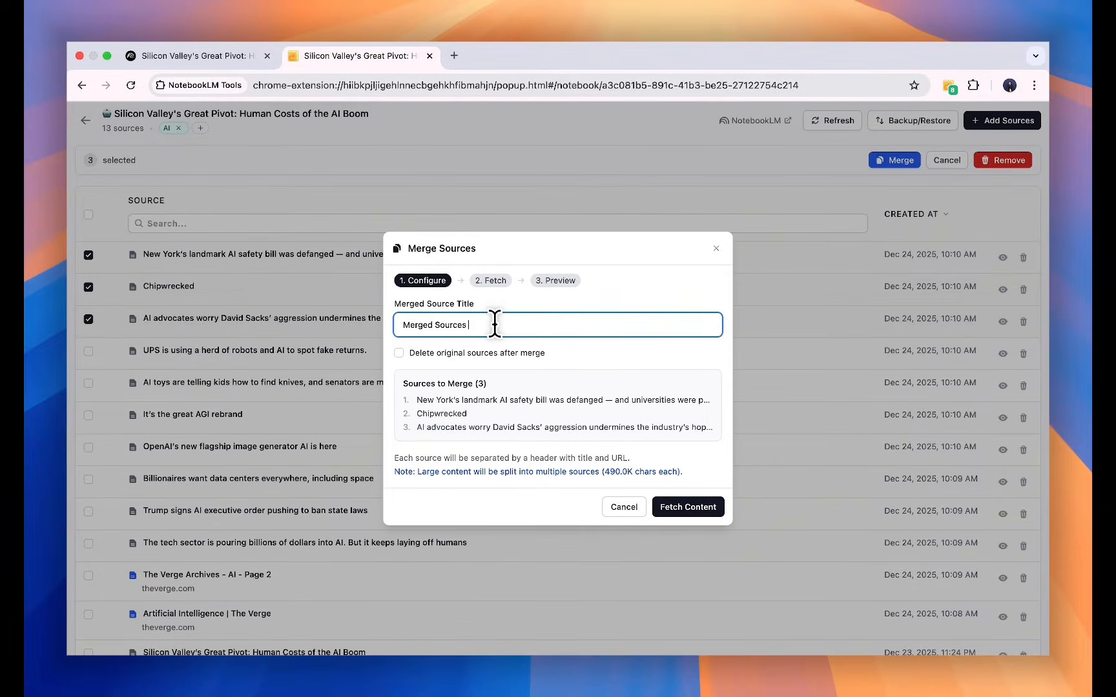
type("- AI Policy & Industry Reactions")
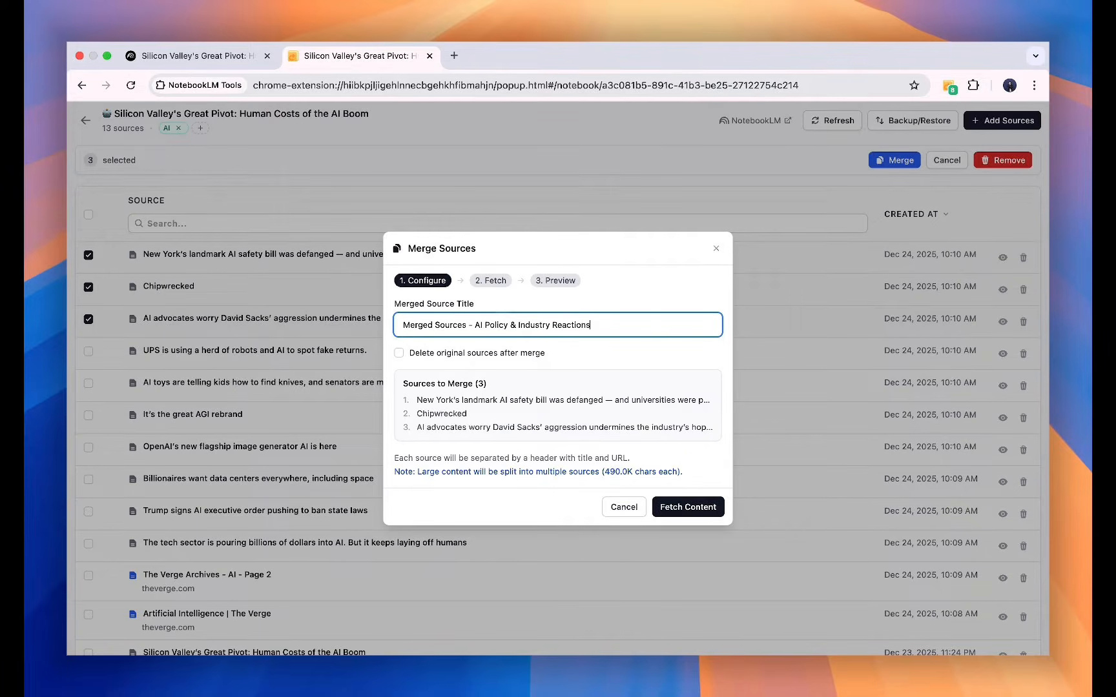
left_click(575, 354)
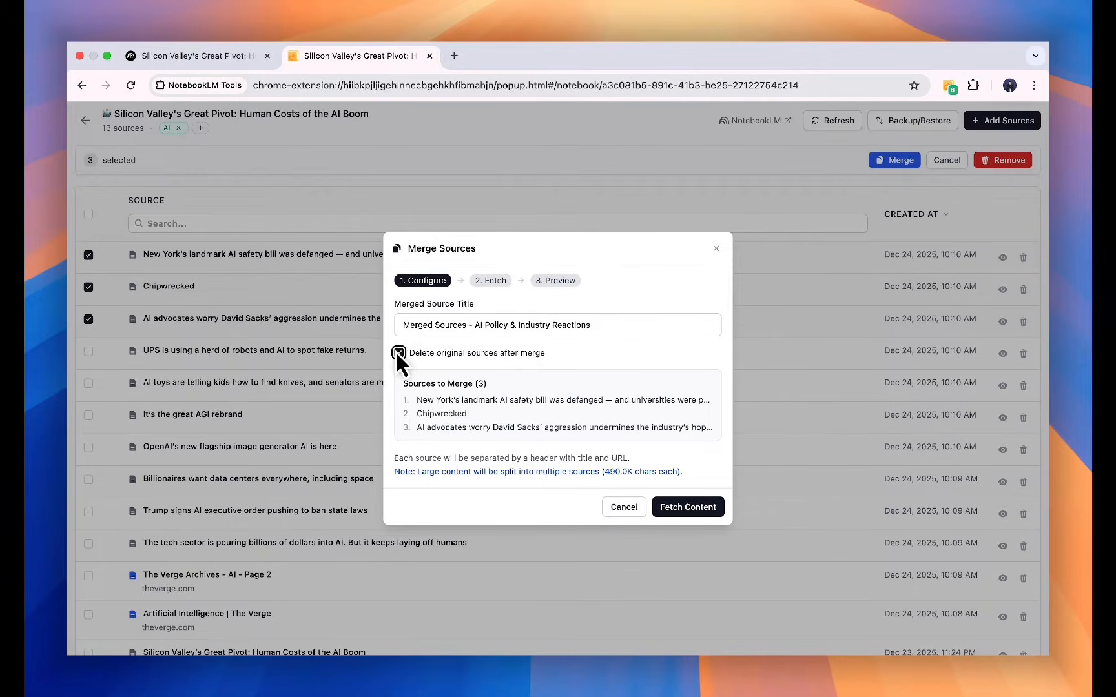
left_click(595, 352)
left_click(678, 510)
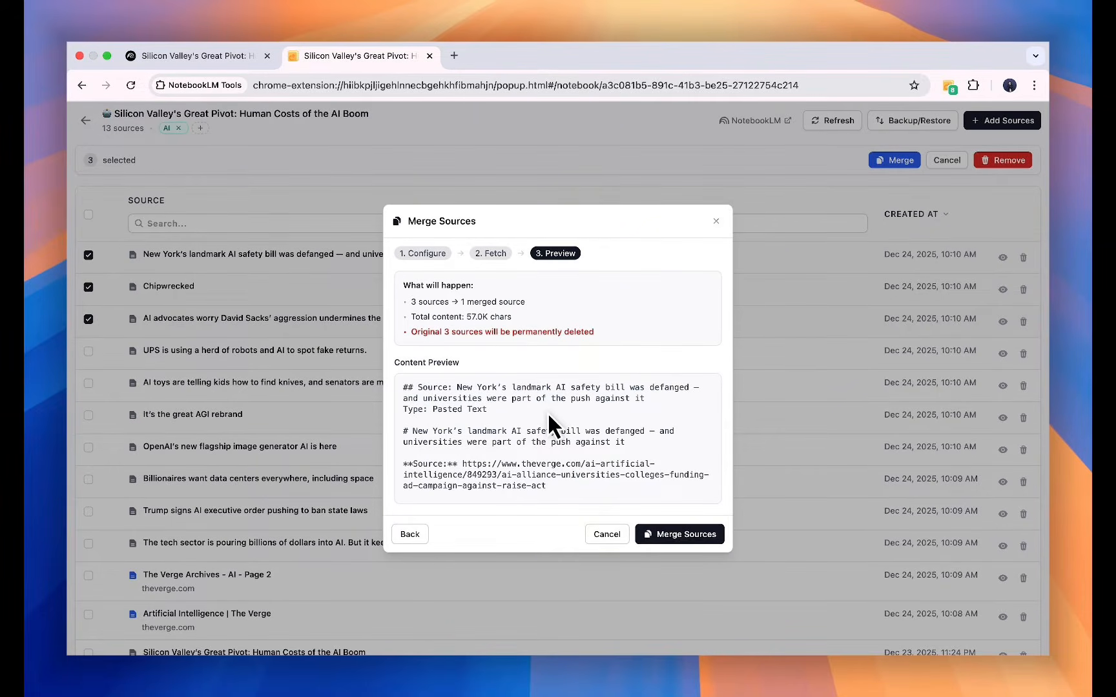
Review the merge preview and merge the three sources into one.
scroll(548, 412, "down", 10)
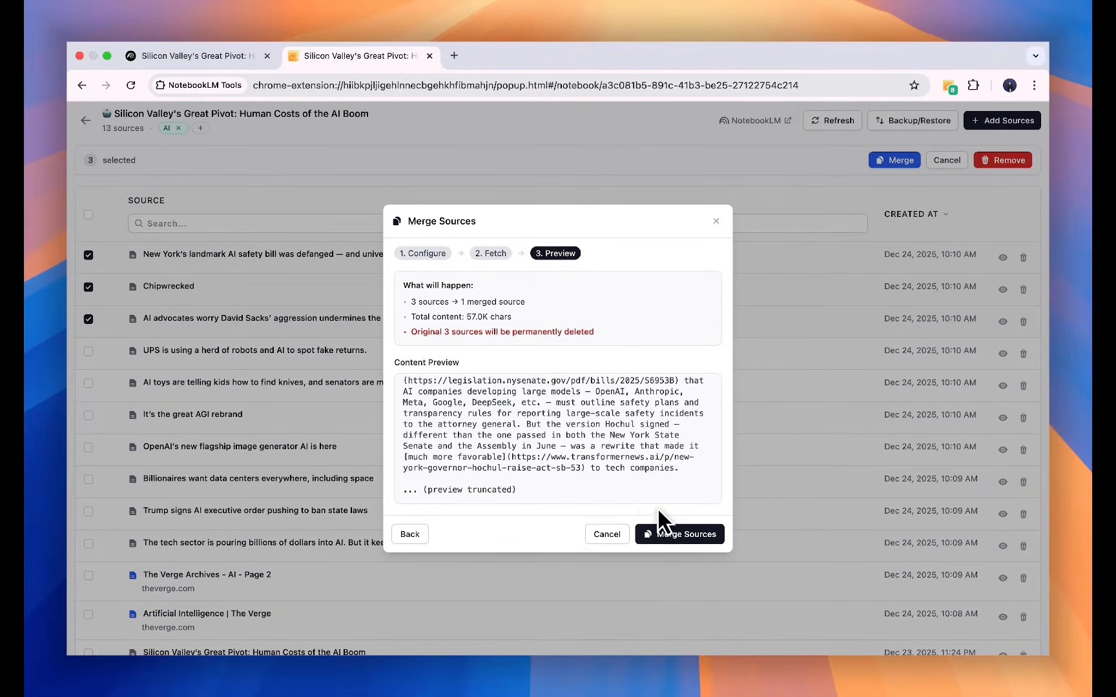
left_click(695, 535)
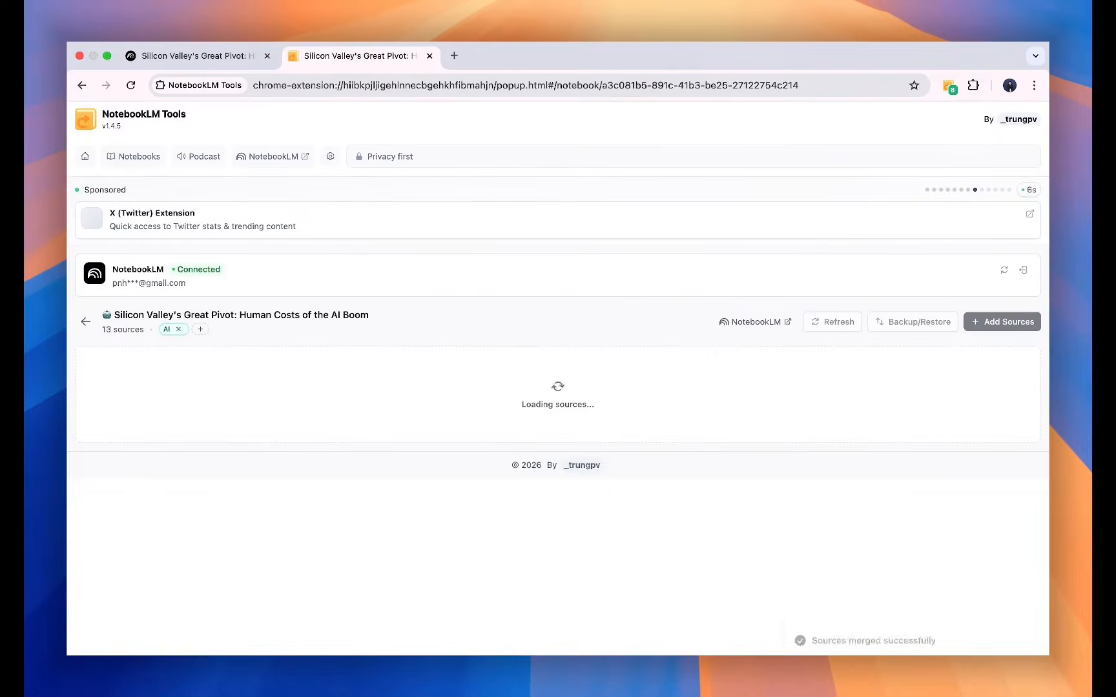
scroll(443, 468, "down", 5)
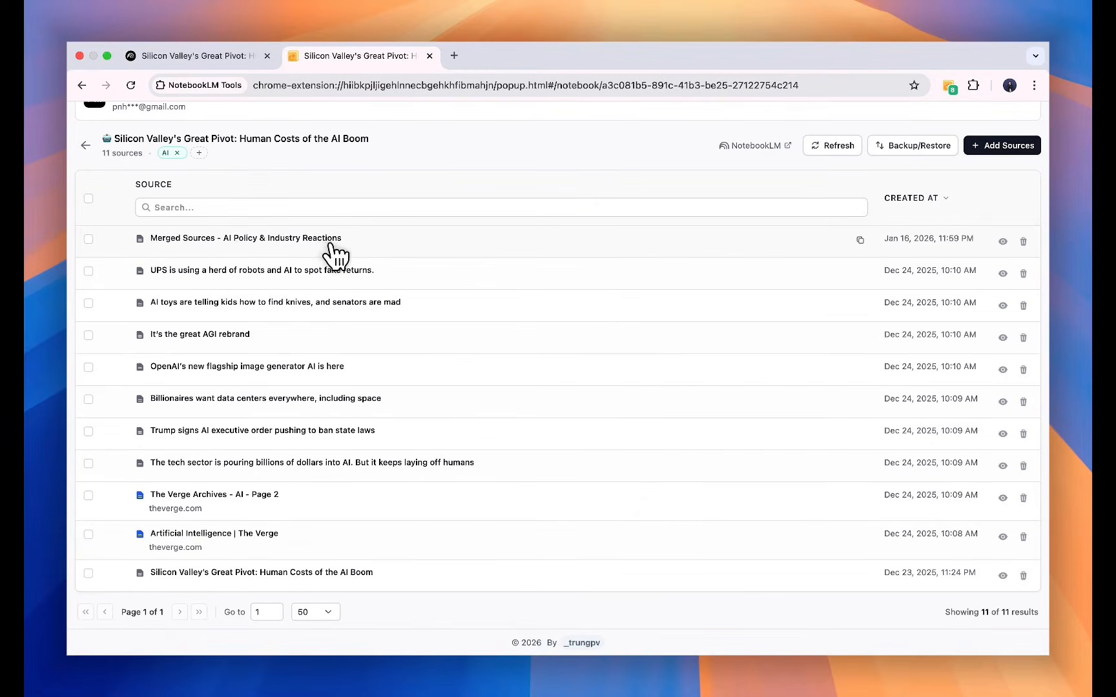
Open the merged source's content, read through it, then clear the selection.
left_click_drag(351, 237, 146, 234)
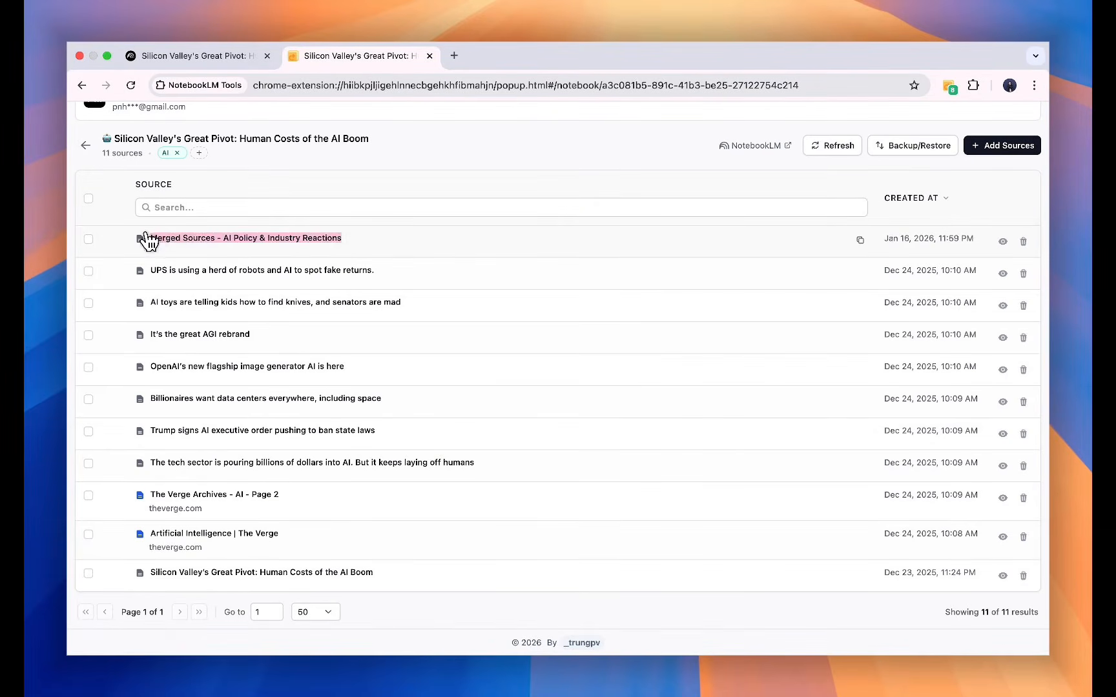
left_click(144, 235)
left_click(1003, 283)
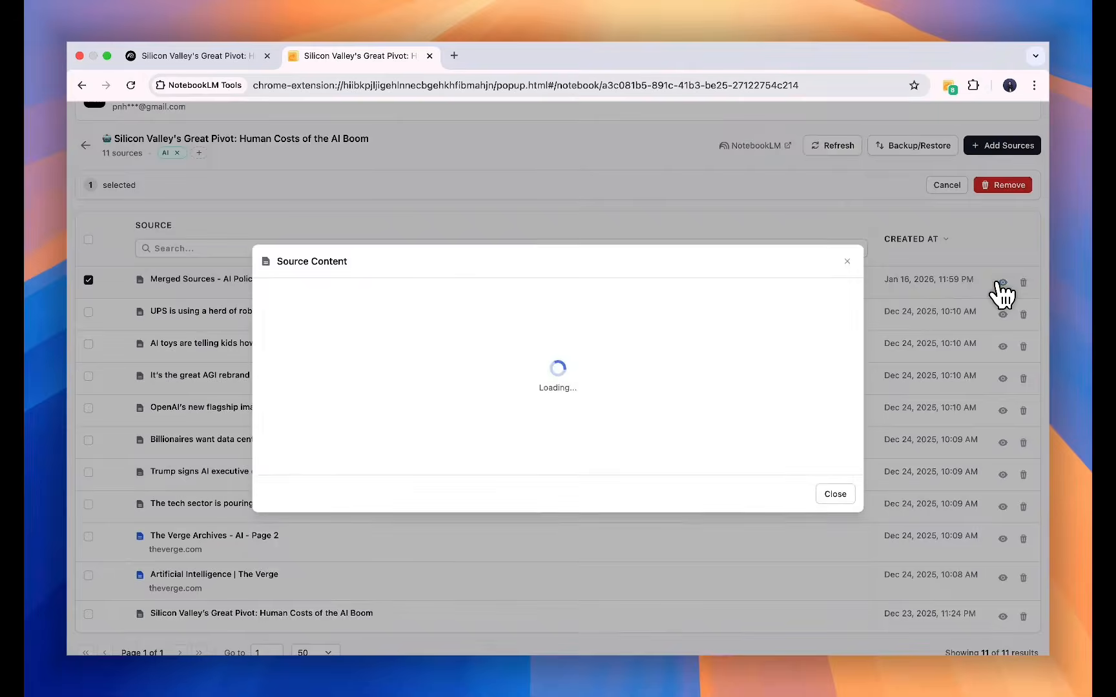
left_click_drag(356, 222, 273, 208)
left_click(414, 436)
scroll(418, 421, "down", 20)
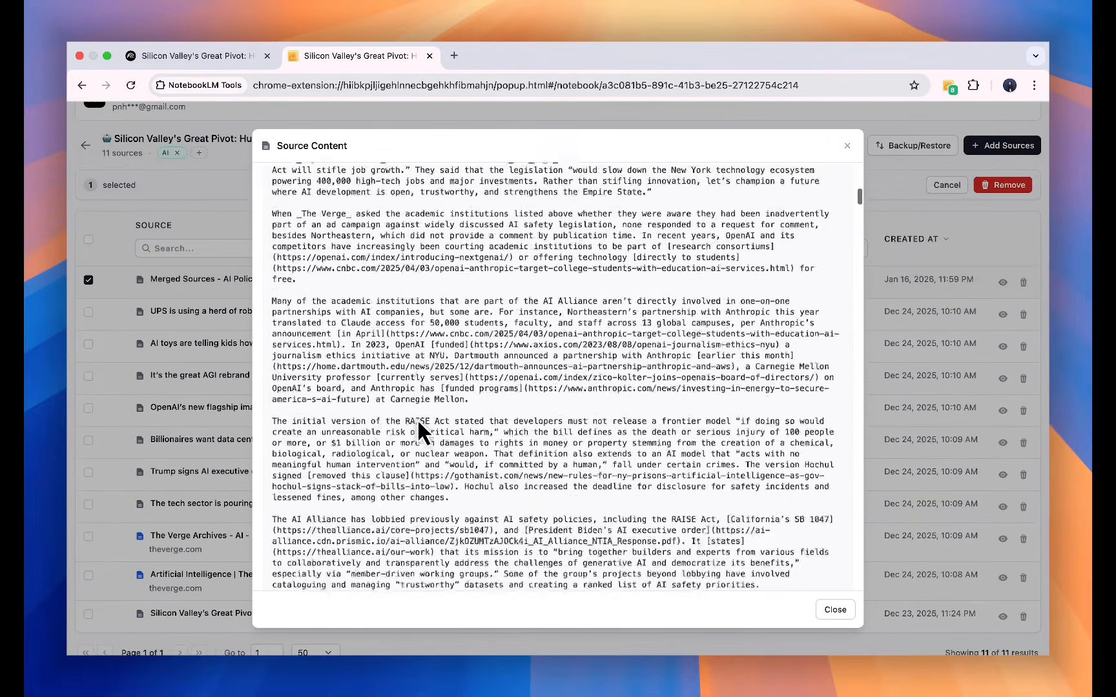
scroll(396, 374, "up", 1)
left_click_drag(360, 294, 273, 283)
scroll(344, 320, "down", 20)
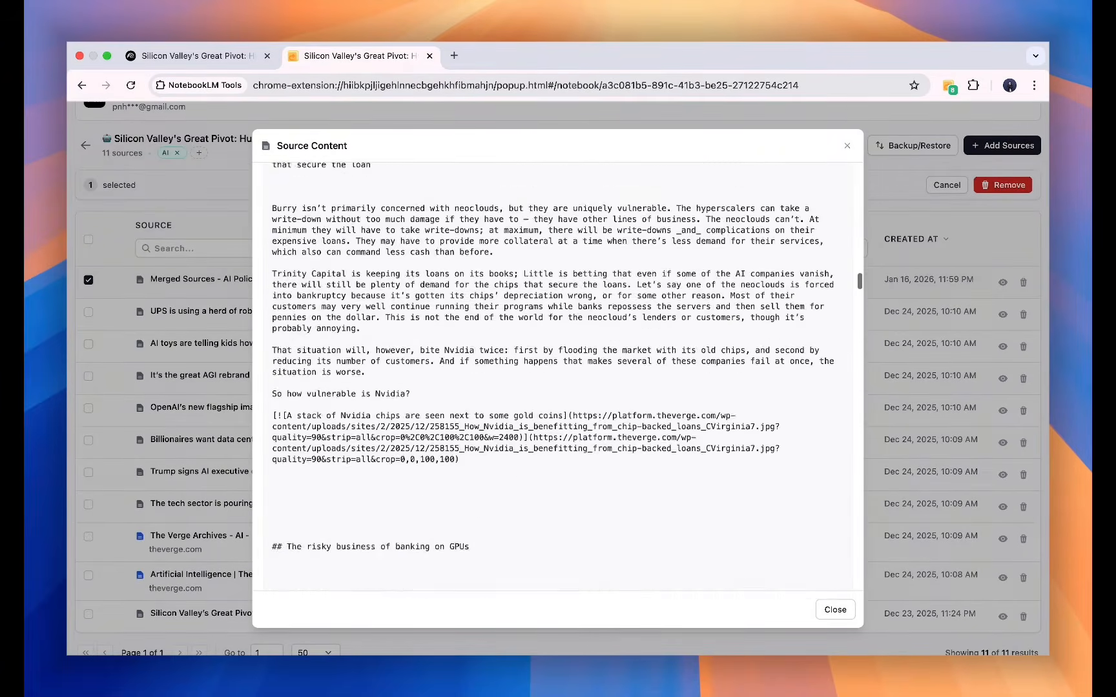
scroll(558, 375, "down", 20)
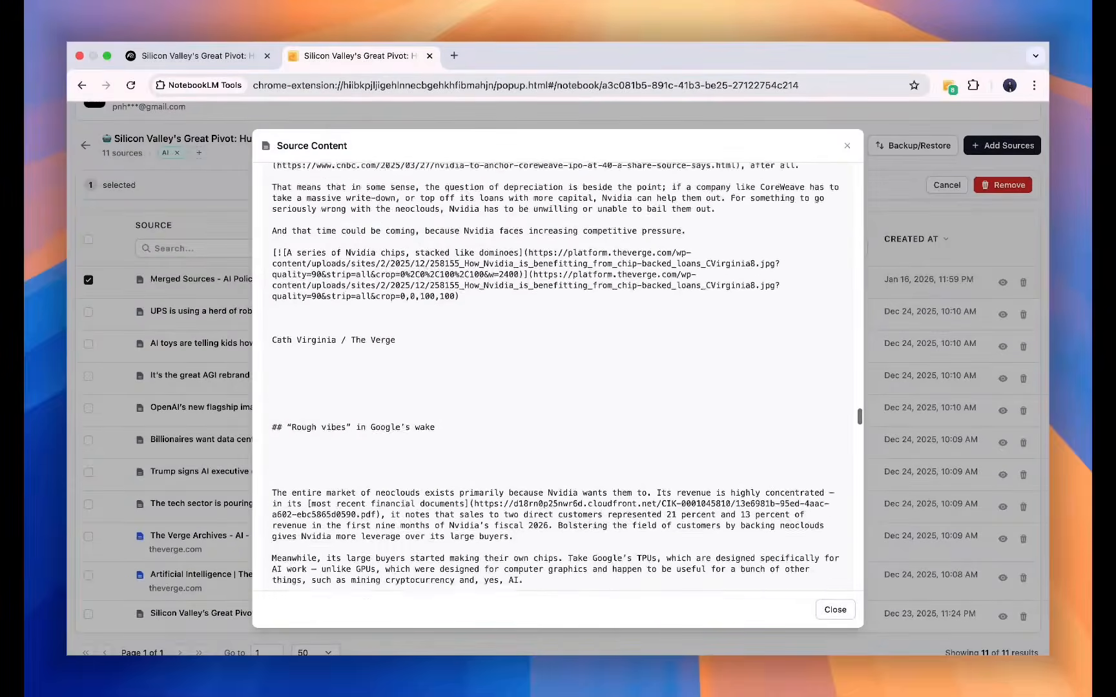
scroll(461, 366, "down", 20)
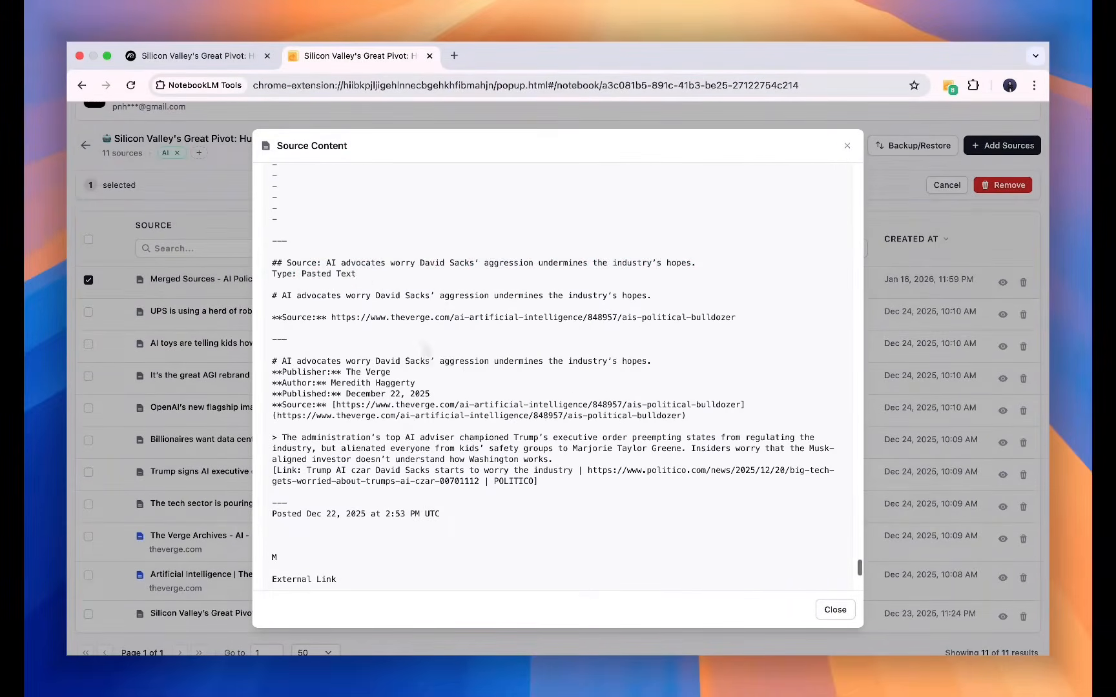
scroll(465, 362, "down", 3)
scroll(470, 360, "down", 3)
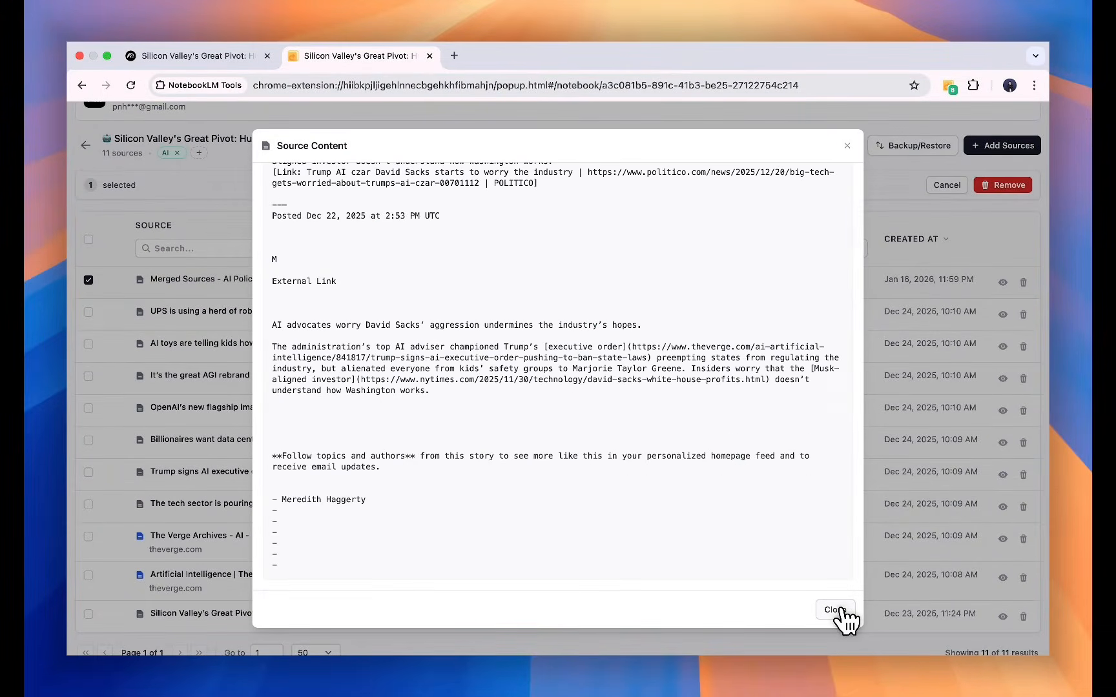
left_click(837, 612)
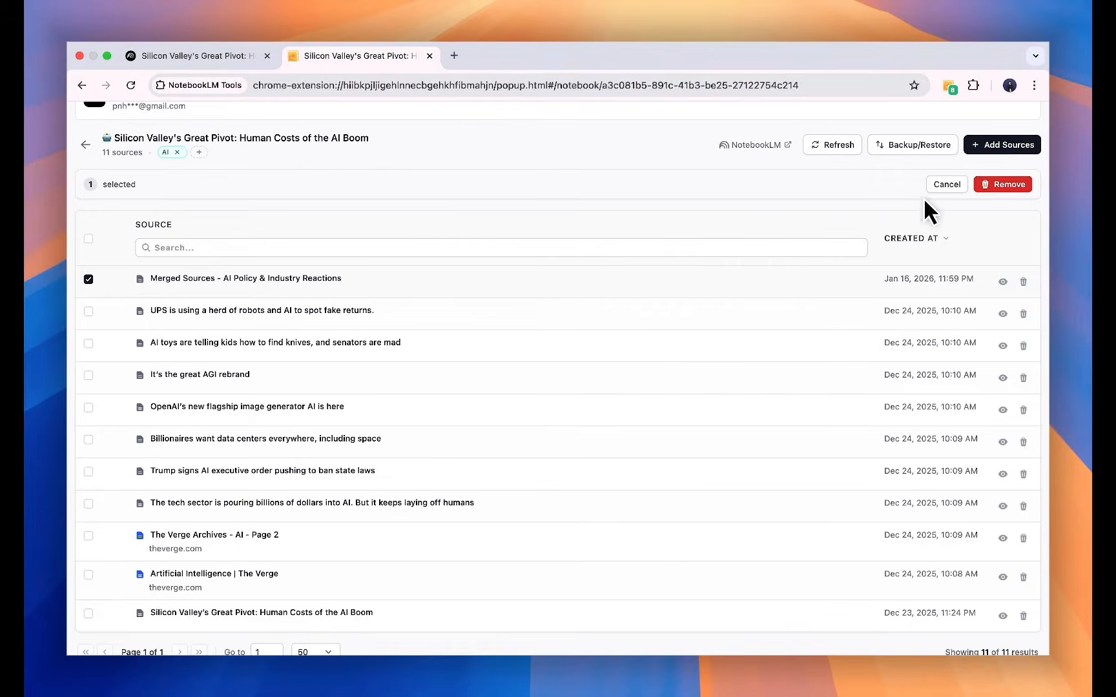
left_click(947, 181)
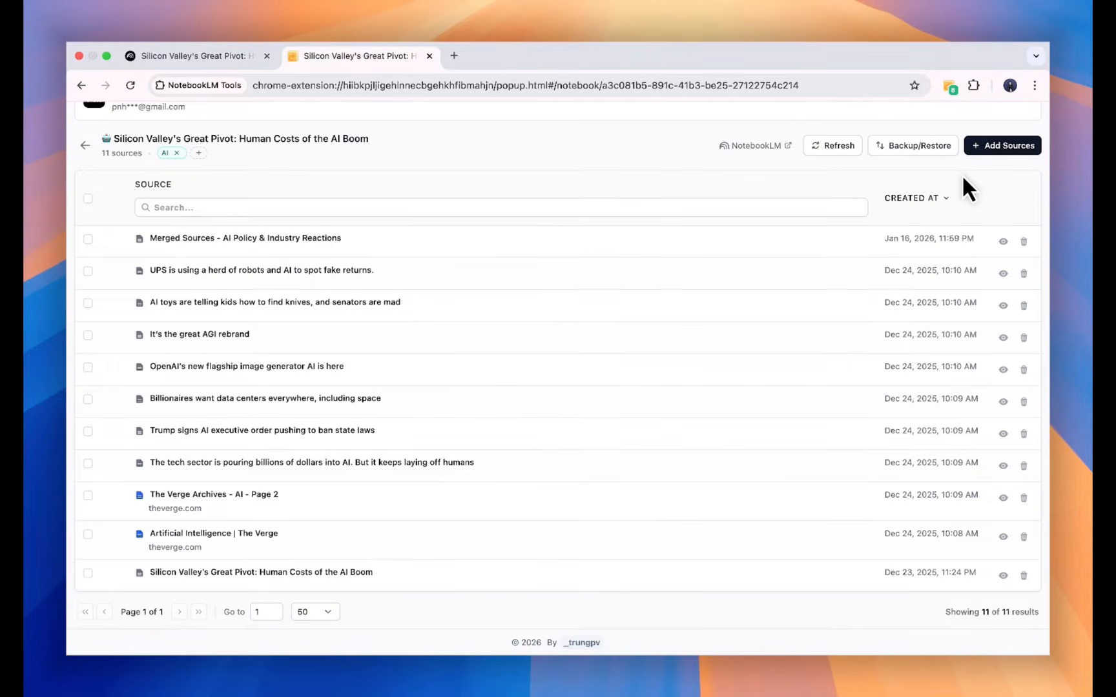
Clear the Created At sort, then export a backup of the Silicon Valley notebook in JSON (full metadata) format.
left_click(962, 185)
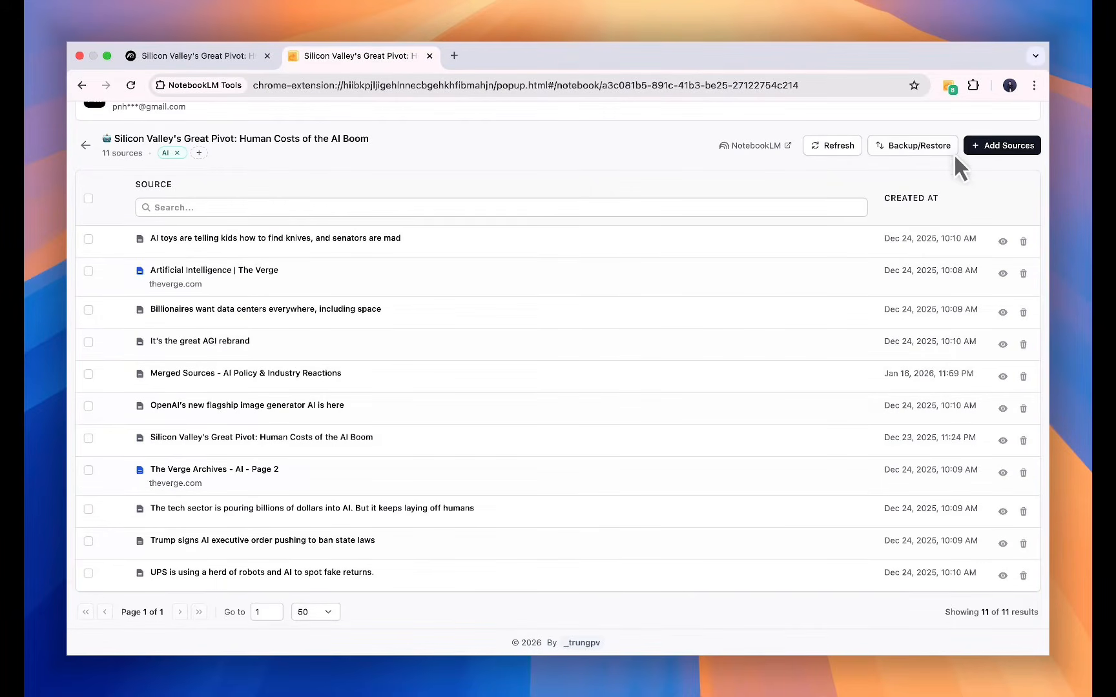
left_click(918, 155)
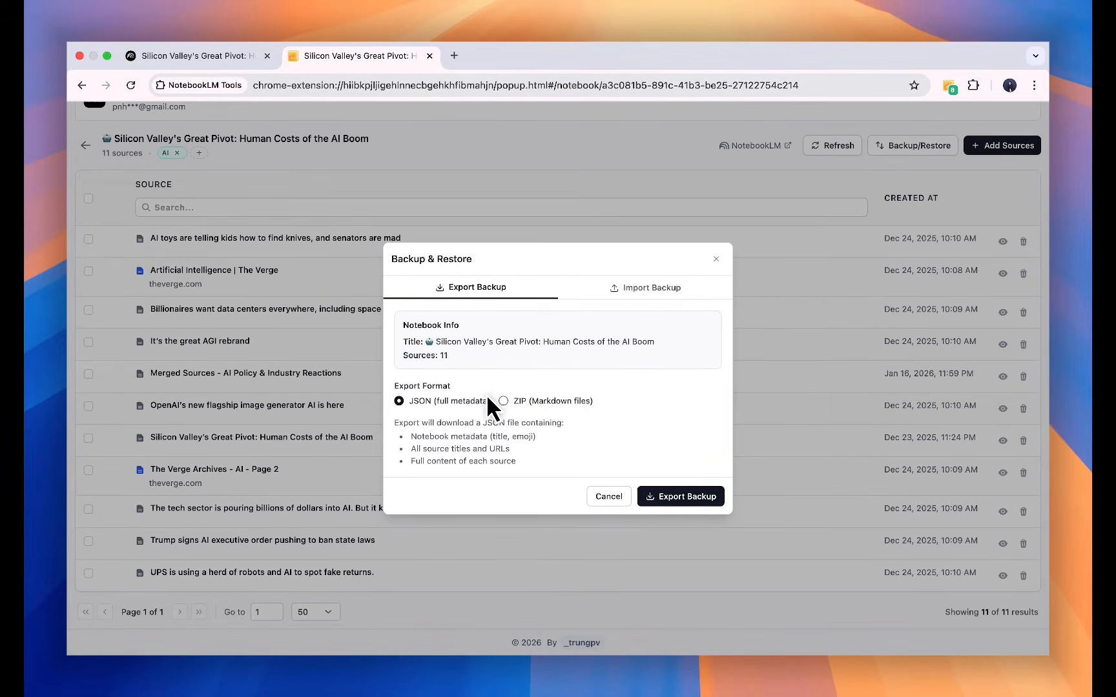
left_click_drag(489, 400, 412, 410)
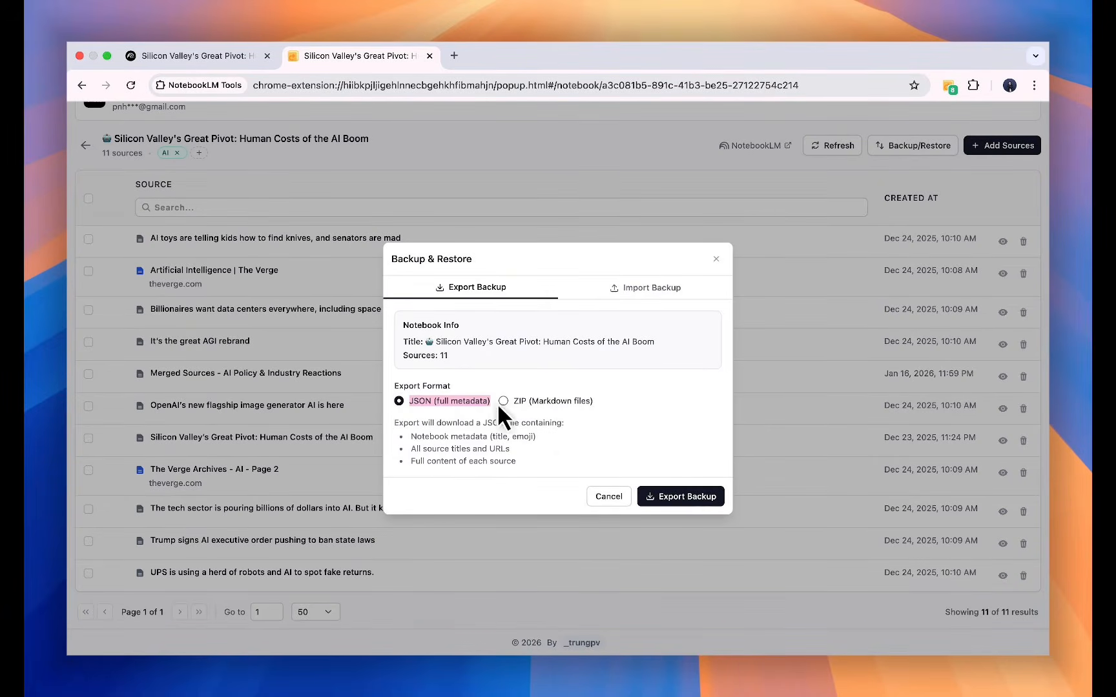
left_click(476, 400)
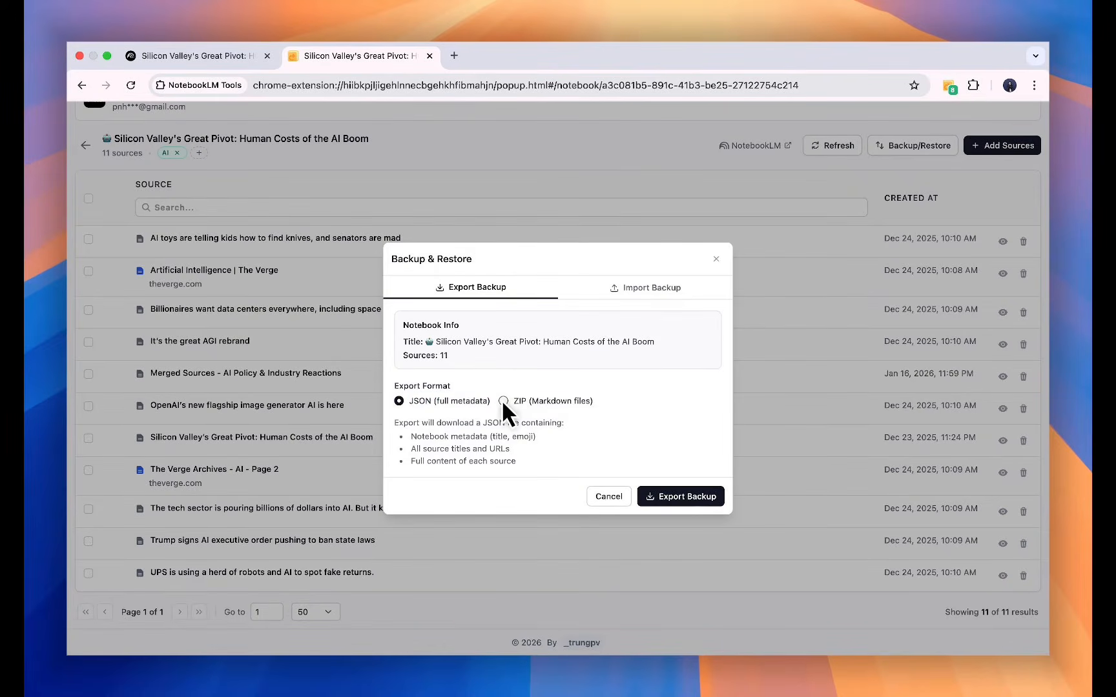
left_click(503, 400)
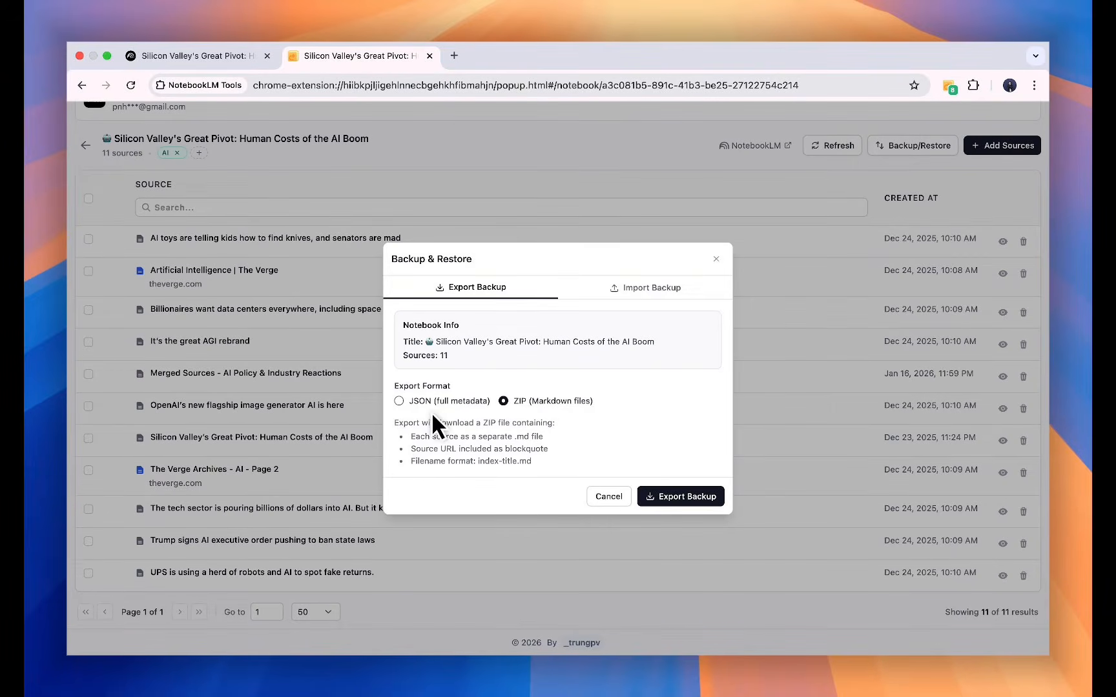
left_click(399, 401)
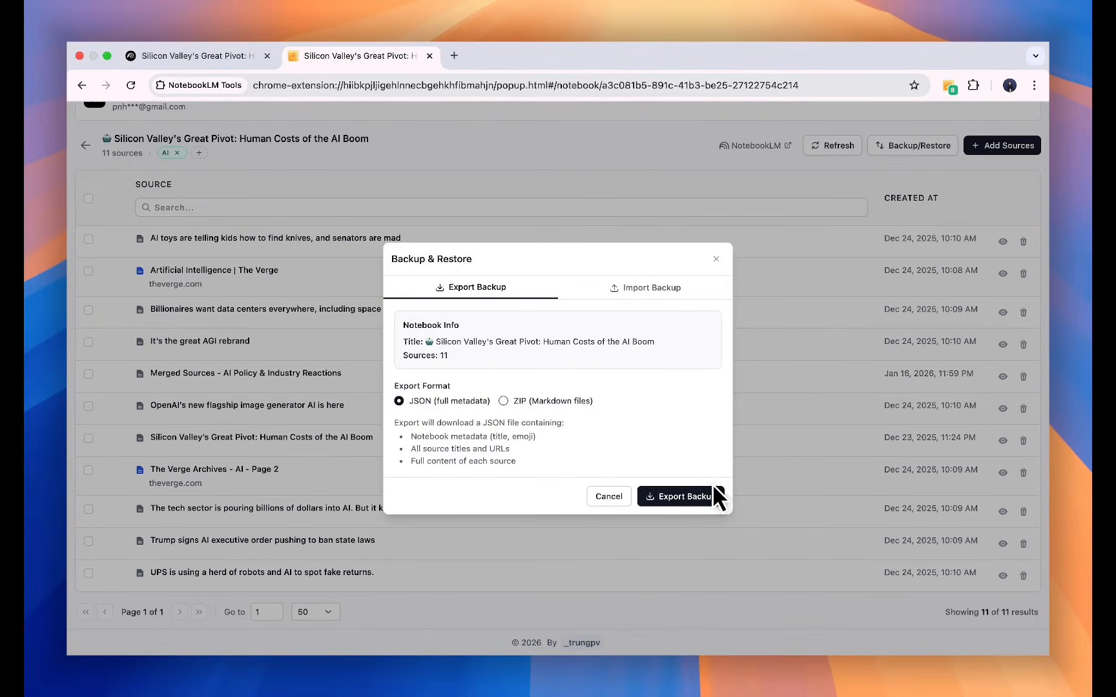
left_click(672, 496)
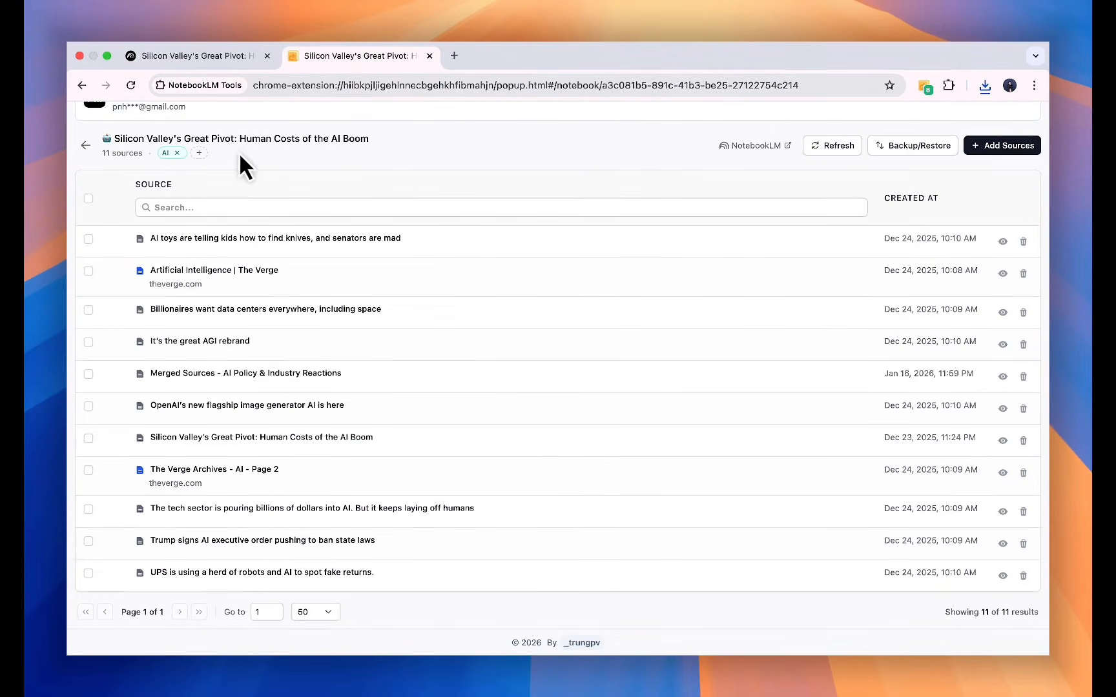
Return to the notebooks list and open the sources of the 'Santa Visits the Artemis II Rocket' notebook.
left_click(86, 145)
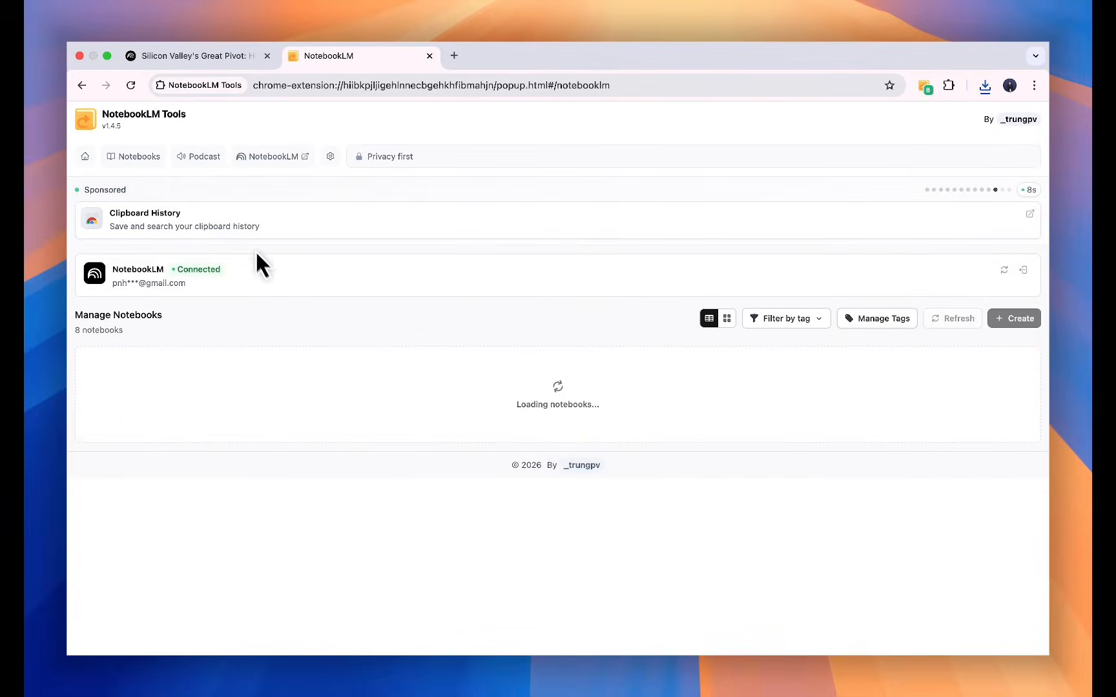
scroll(399, 349, "down", 4)
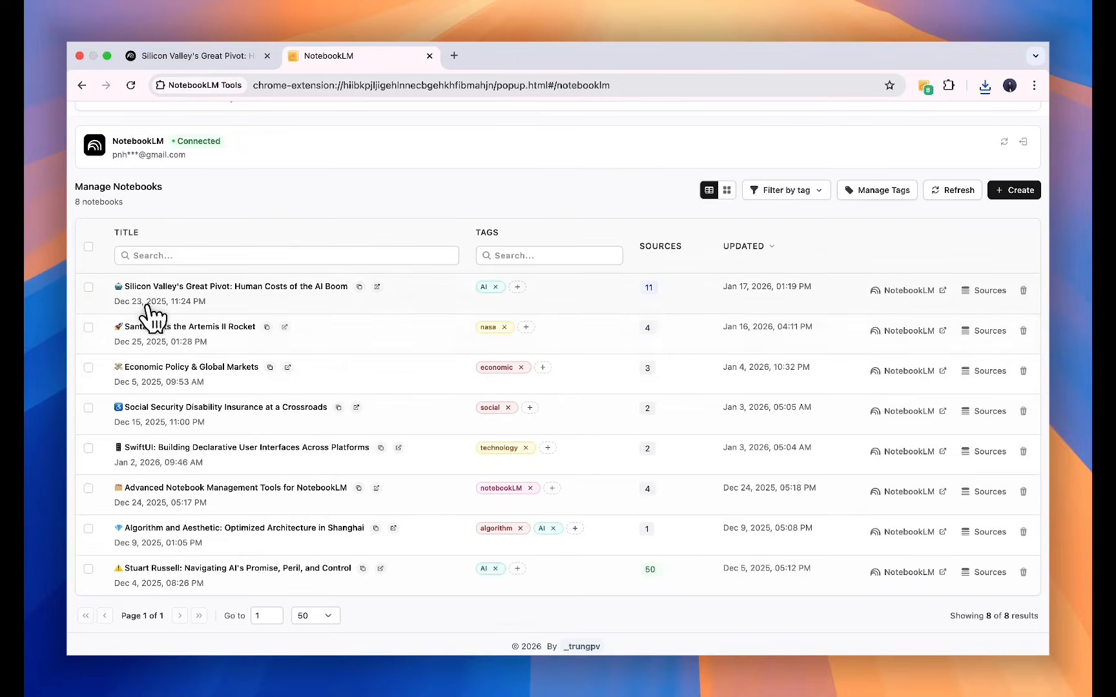
left_click(988, 330)
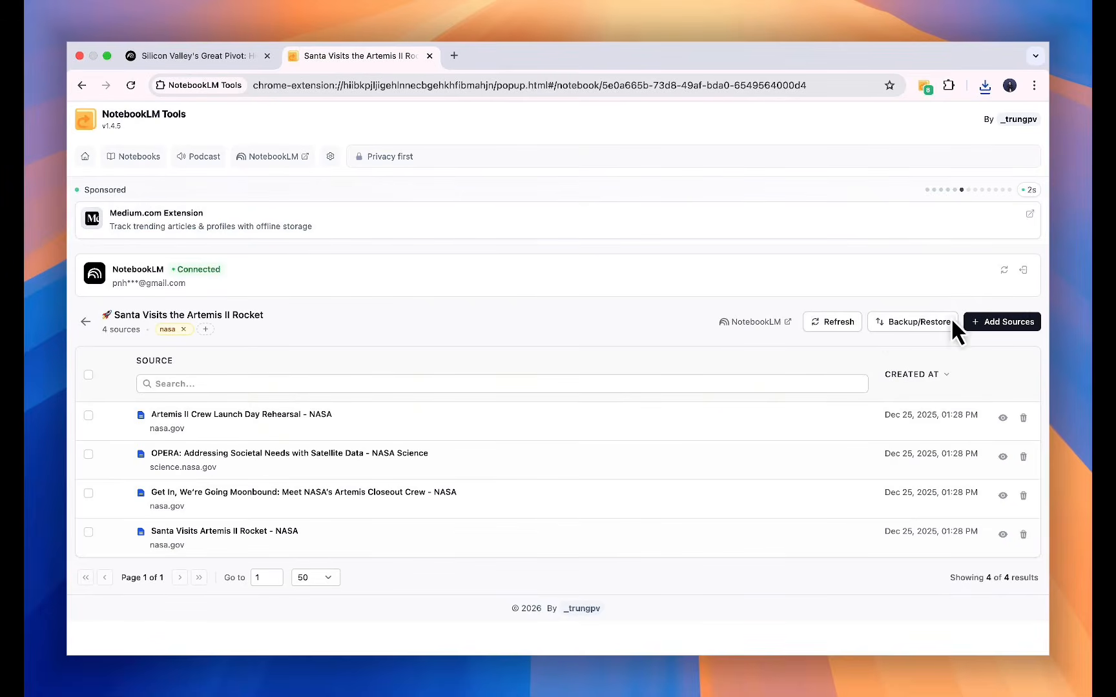
Import the Silicon Valley JSON backup file from Downloads into this notebook.
left_click(904, 321)
left_click(640, 300)
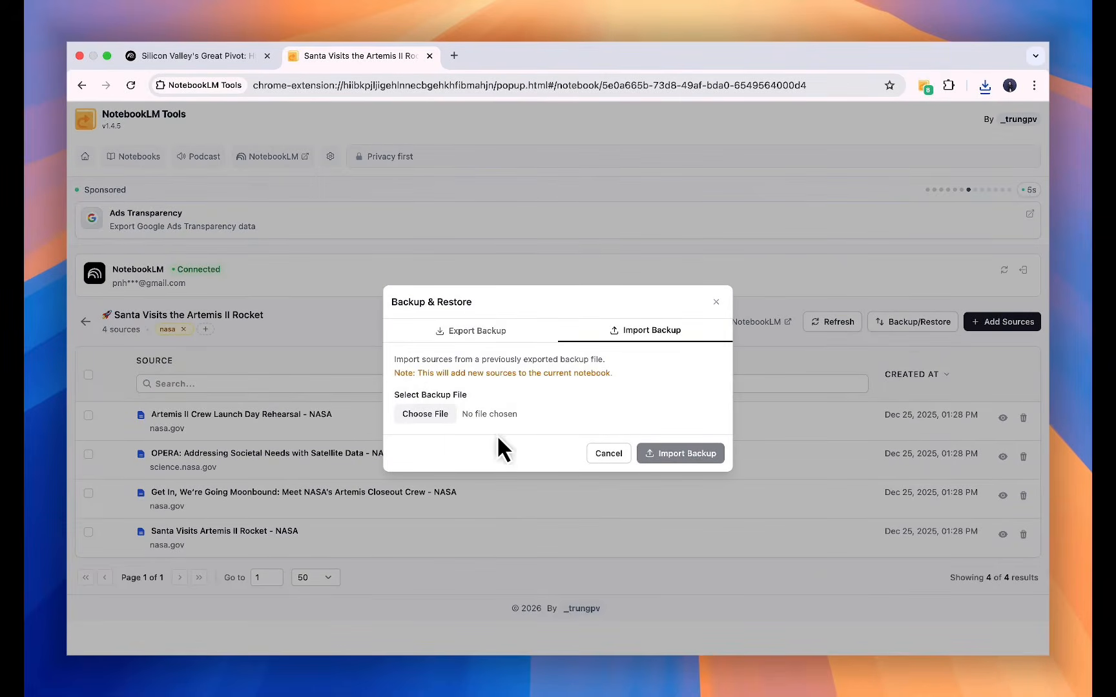
left_click(437, 409)
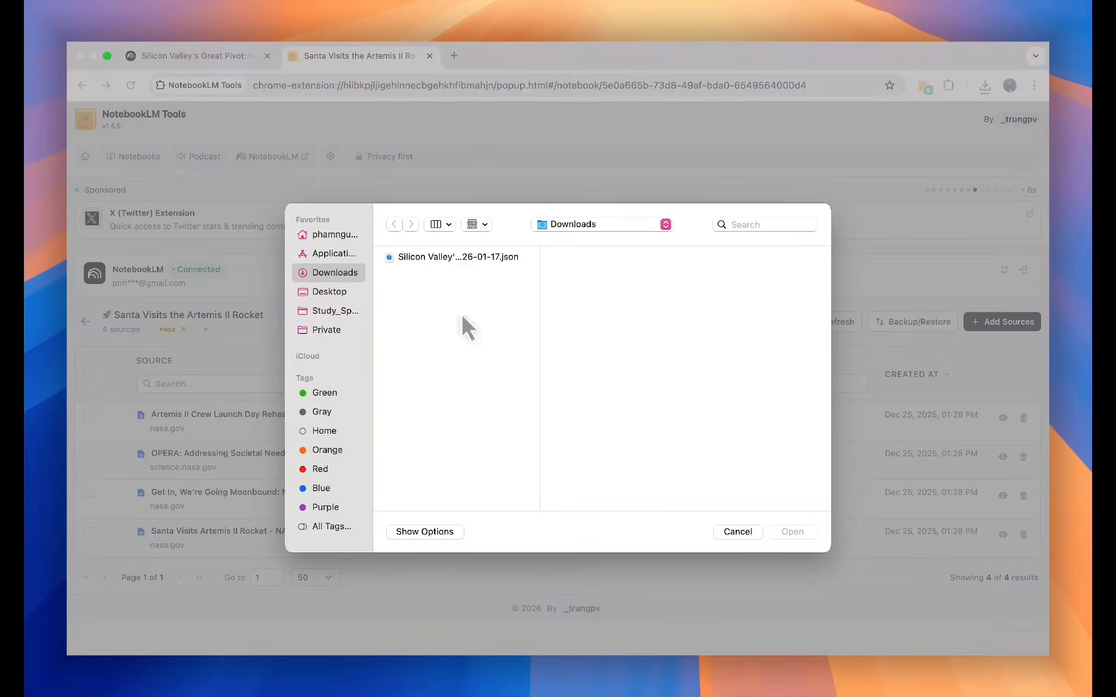
left_click(459, 255)
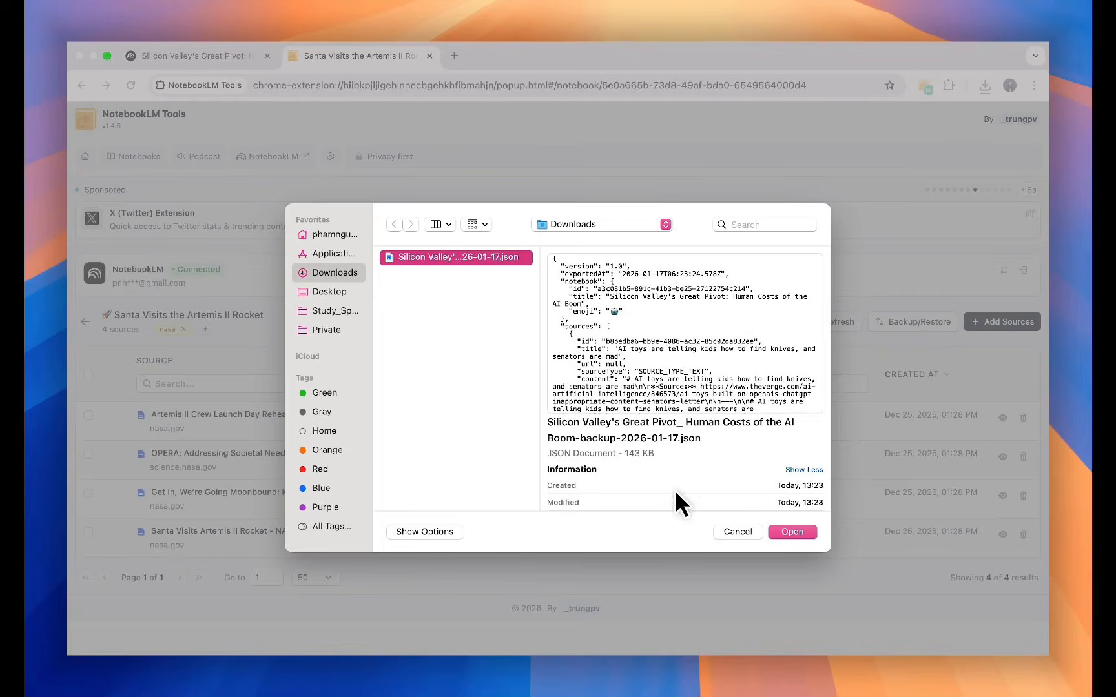
left_click(787, 530)
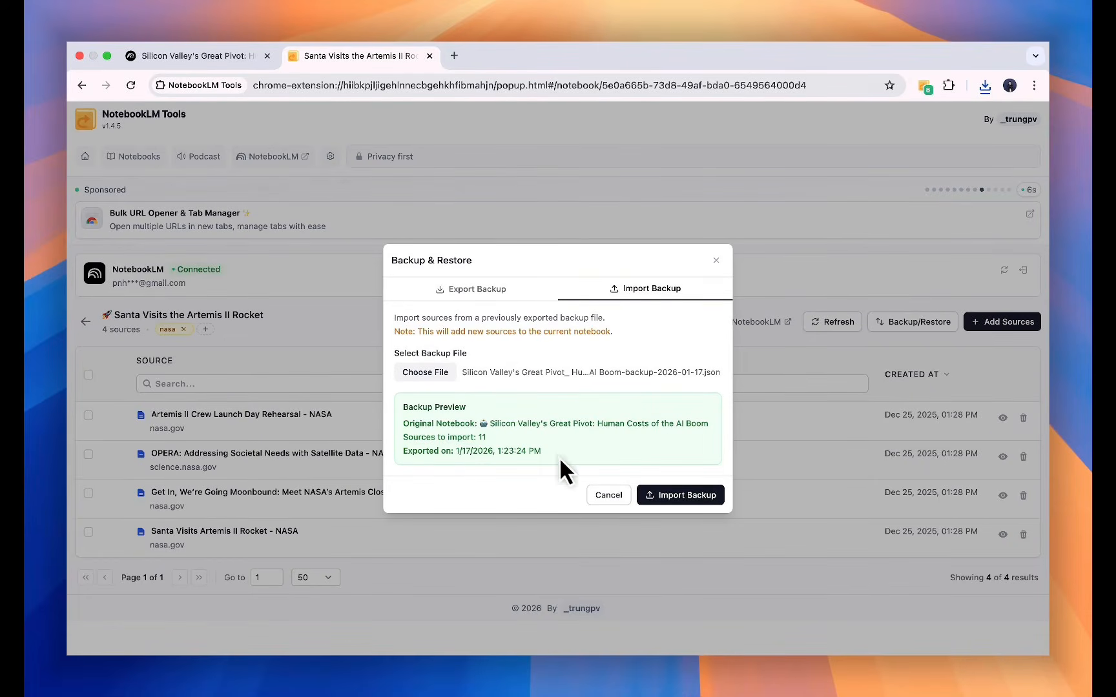
left_click(671, 497)
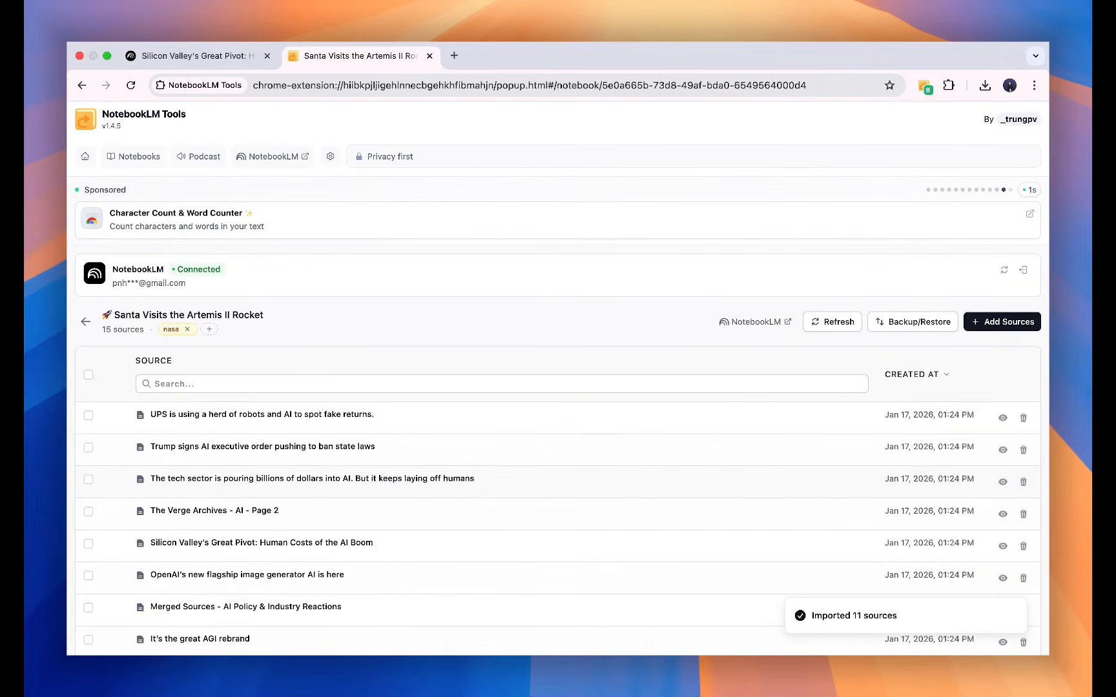
Open the imported 'Merged Sources - AI Policy & Industry Reactions' source's content, scroll through it, and close it.
scroll(860, 498, "down", 5)
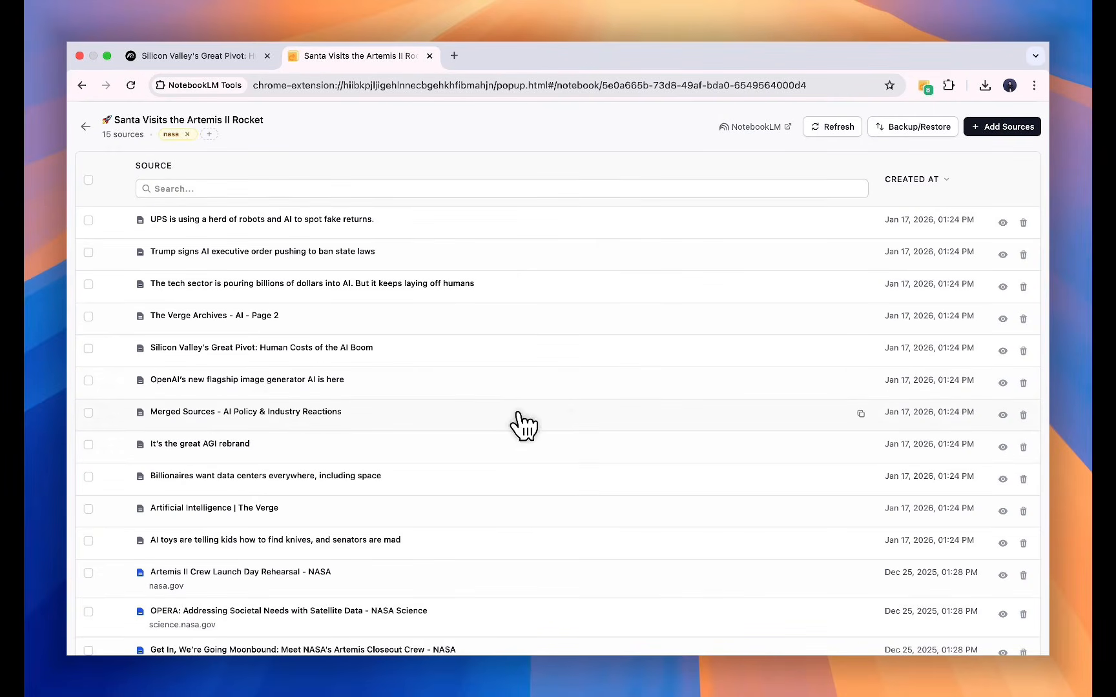
left_click(1002, 415)
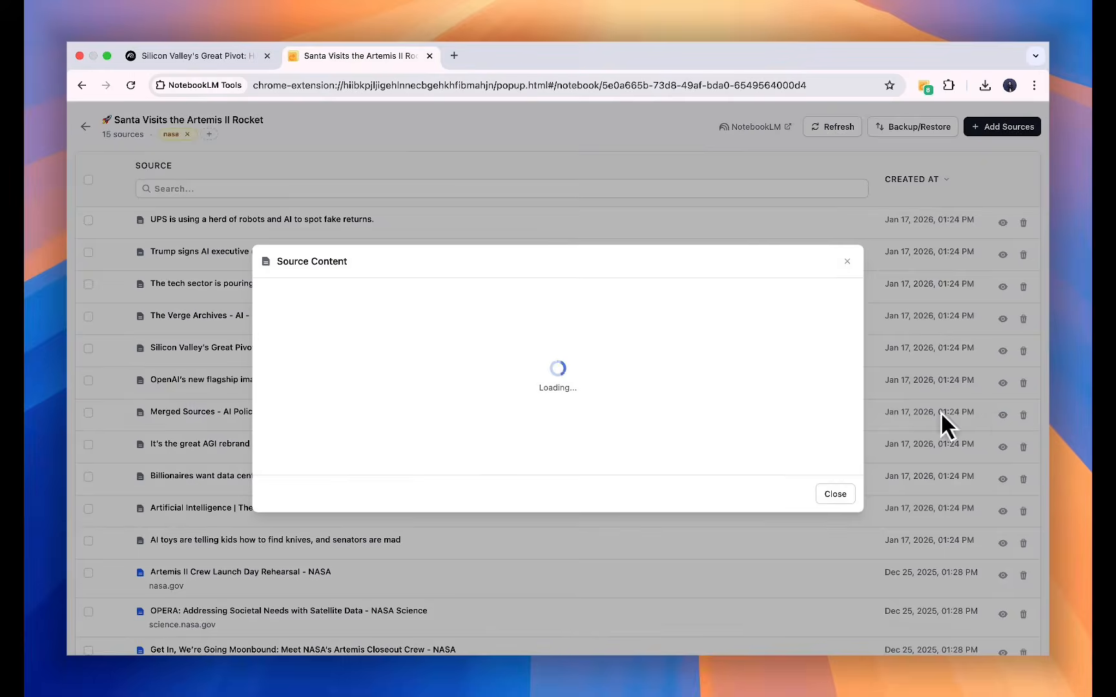
scroll(472, 382, "down", 20)
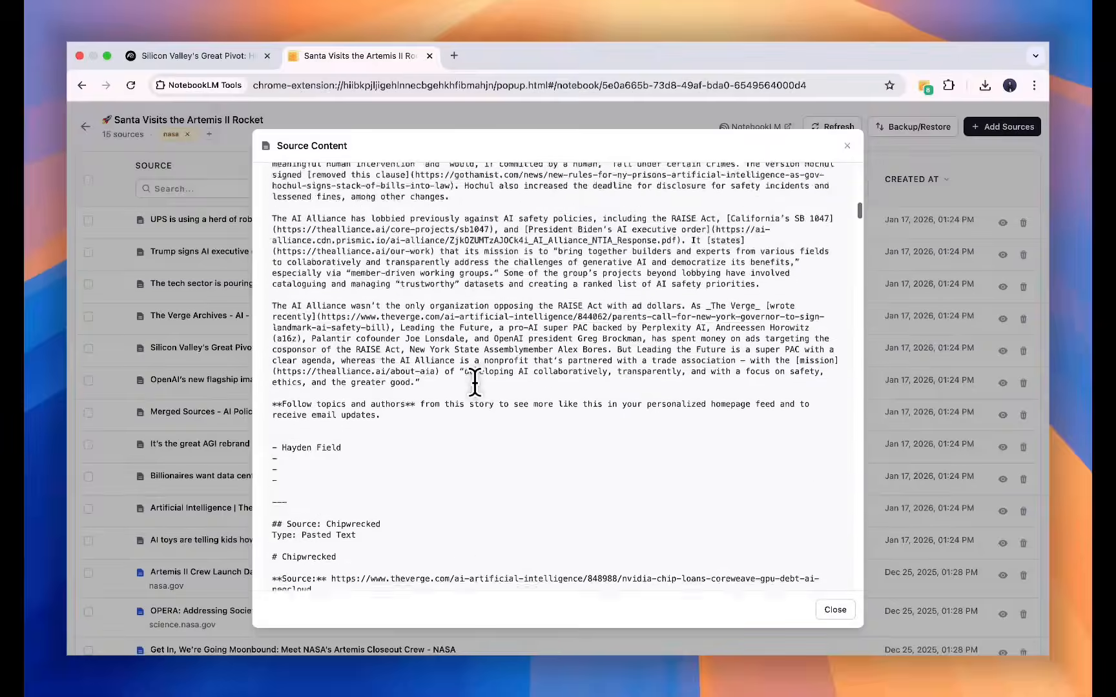
scroll(558, 378, "down", 20)
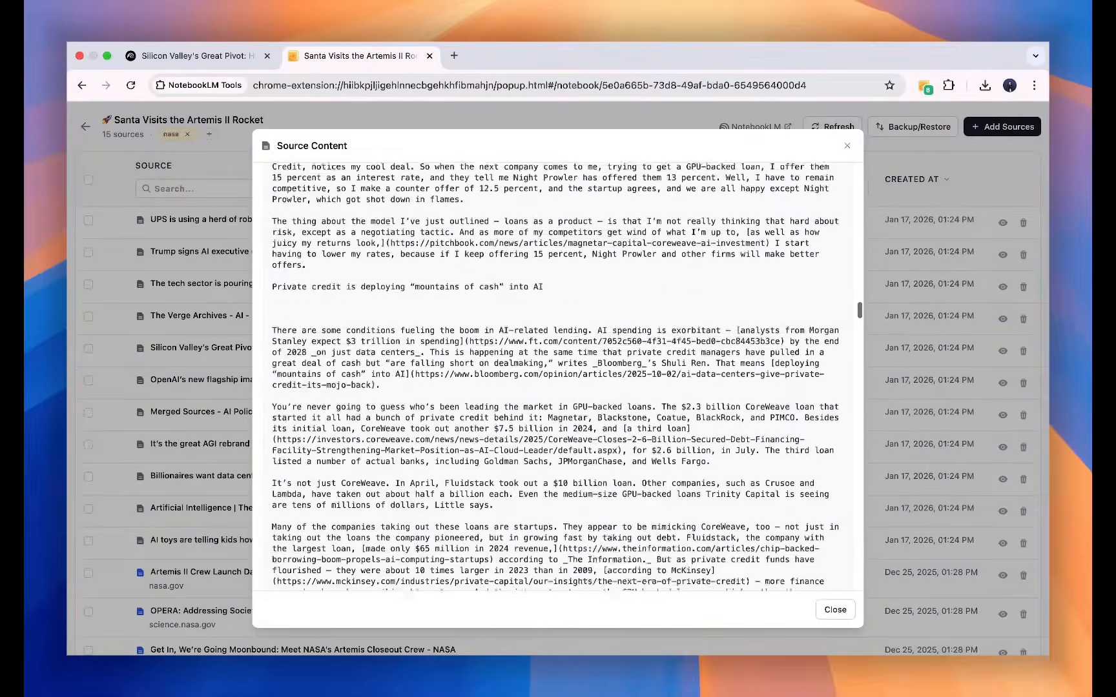
scroll(555, 378, "down", 20)
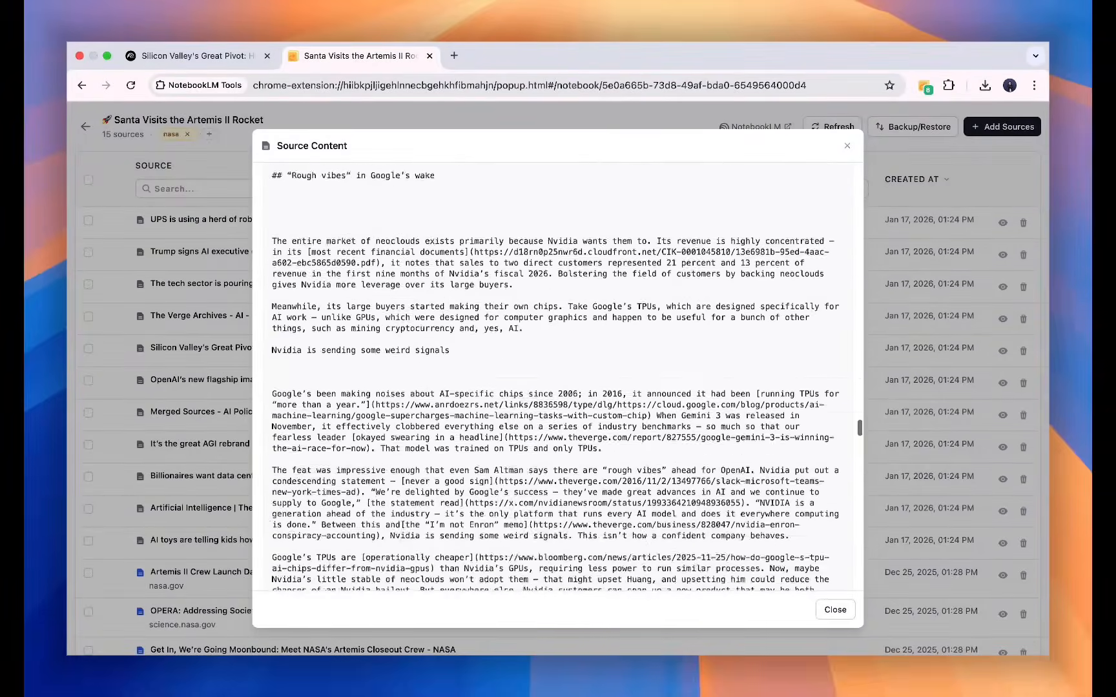
scroll(558, 377, "down", 10)
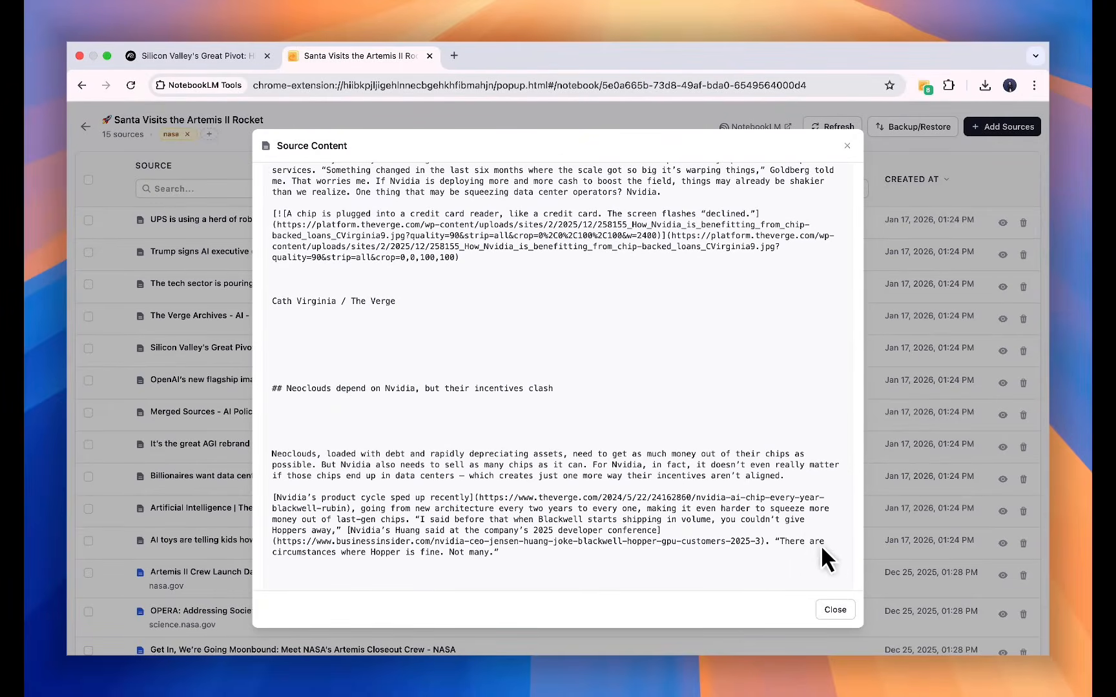
left_click(841, 609)
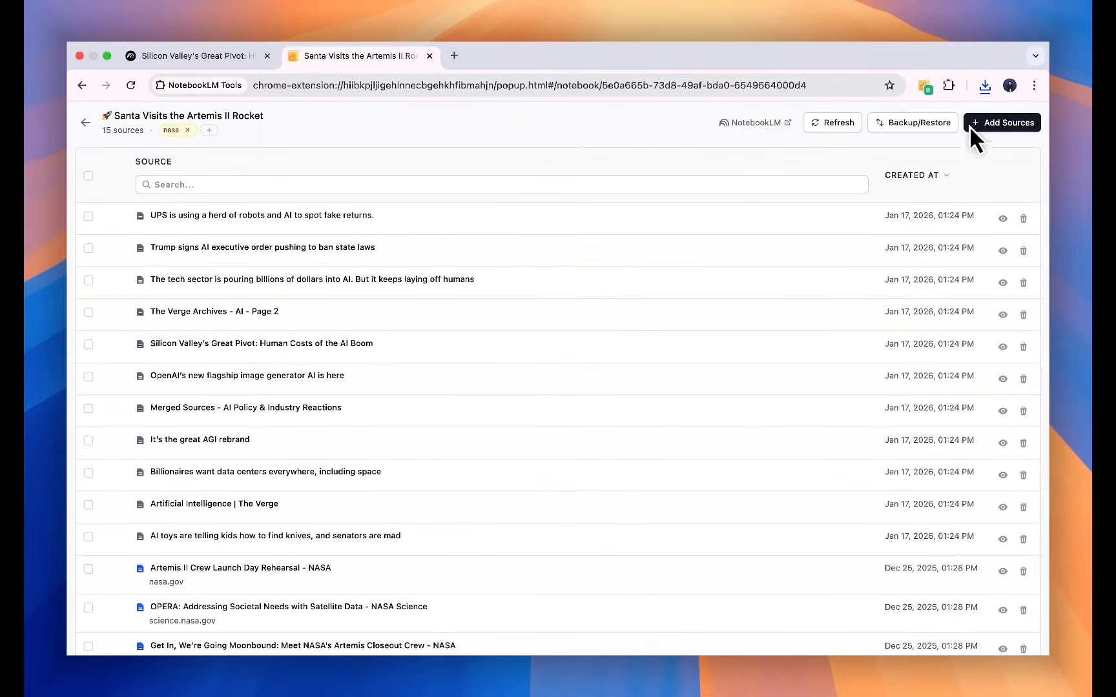
Open Add Sources and look through the Links, Playlist, RSS and Tabs import options.
left_click(1019, 125)
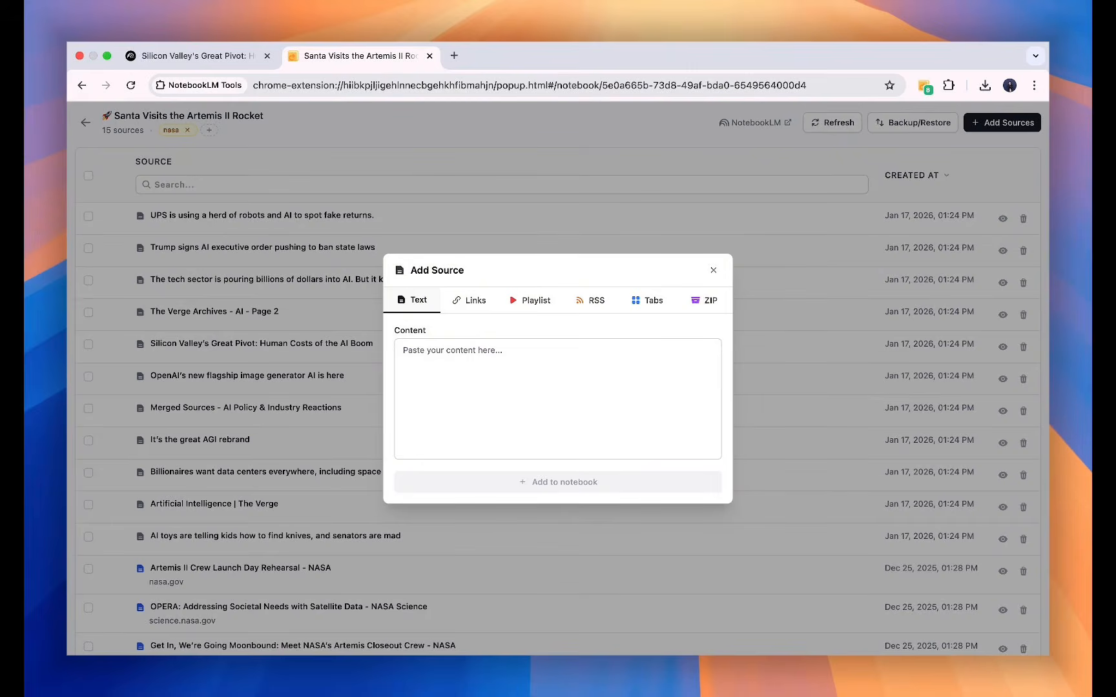
left_click(470, 300)
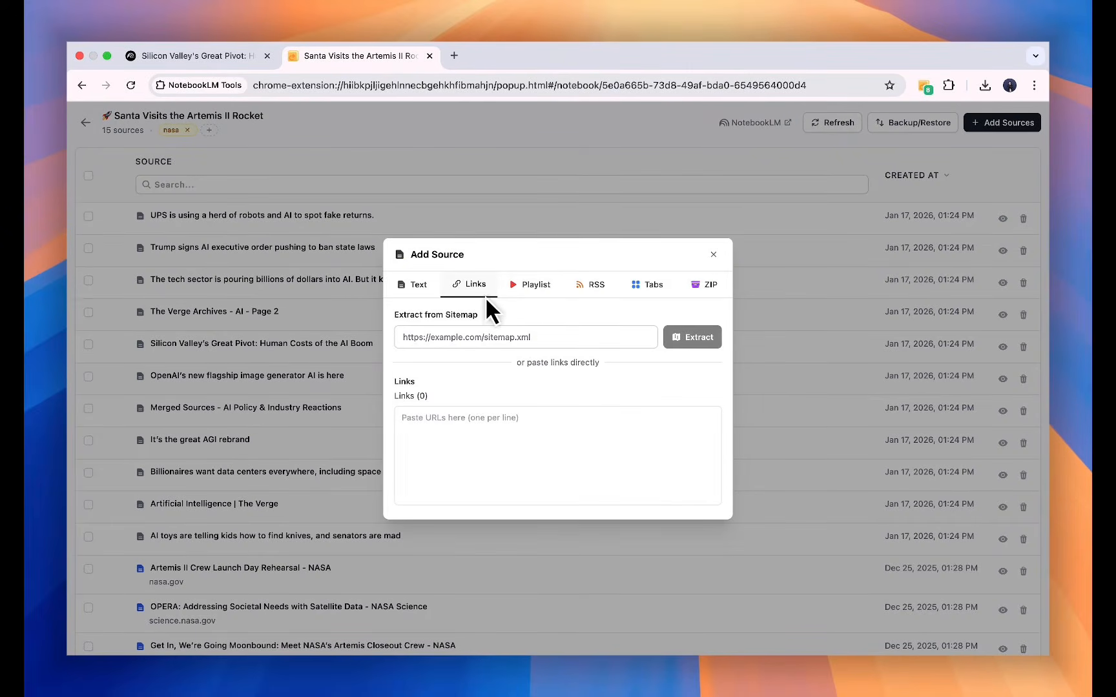
left_click(530, 287)
left_click(592, 352)
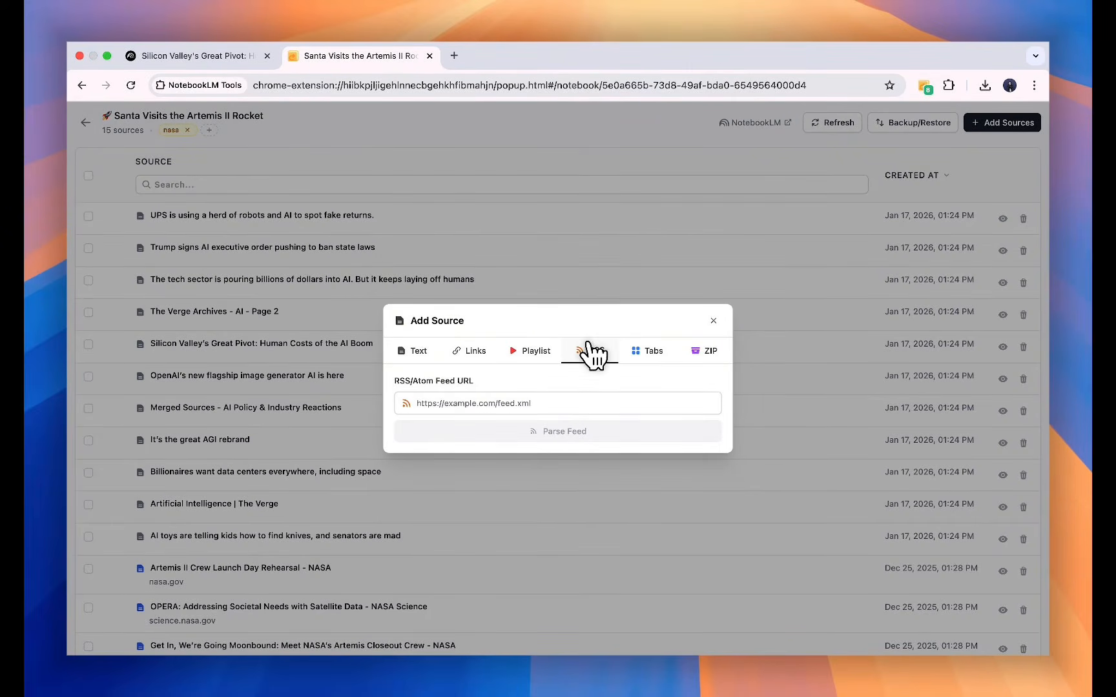
left_click(639, 352)
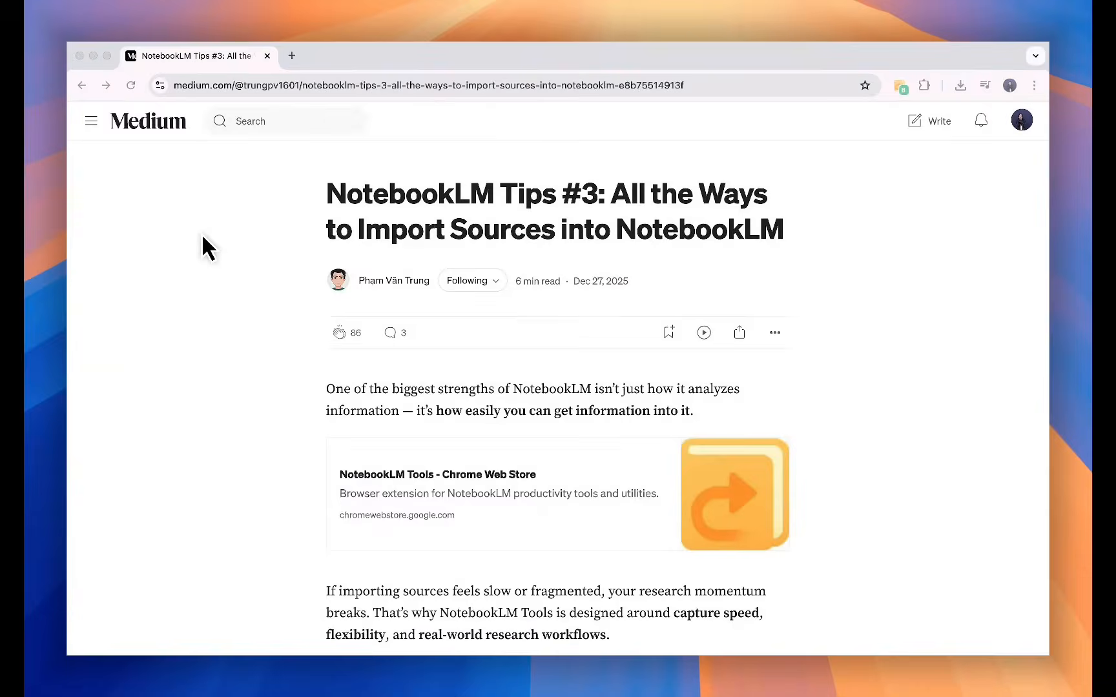
Read through the Medium article on all the ways to import sources into NotebookLM.
scroll(201, 233, "down", 10)
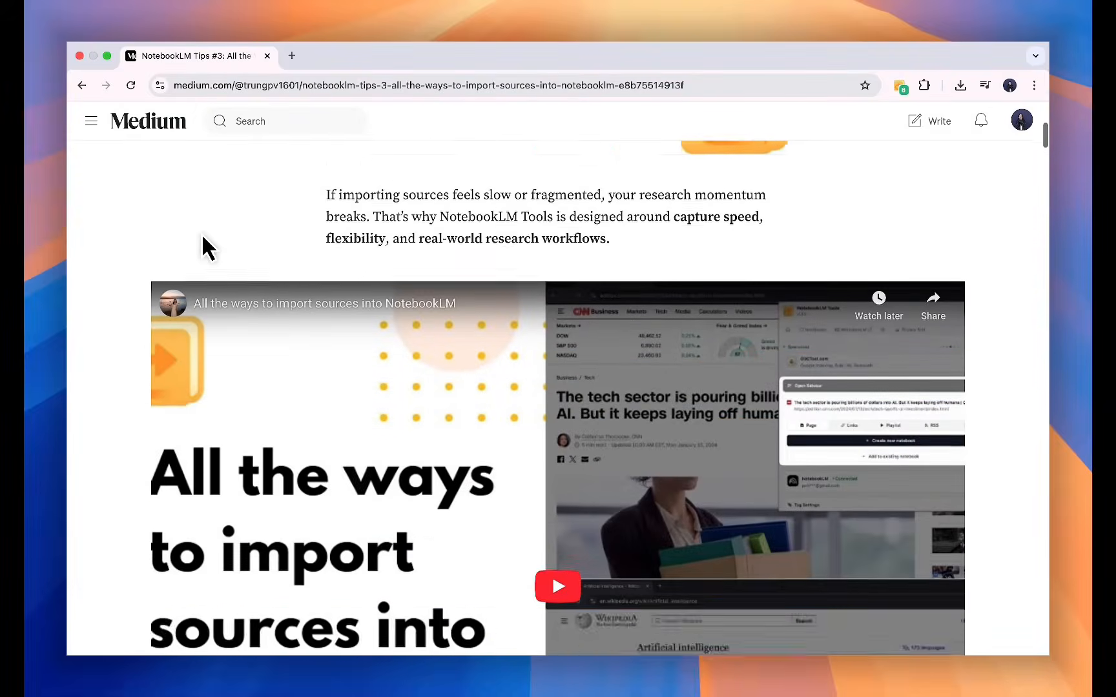
scroll(201, 234, "down", 20)
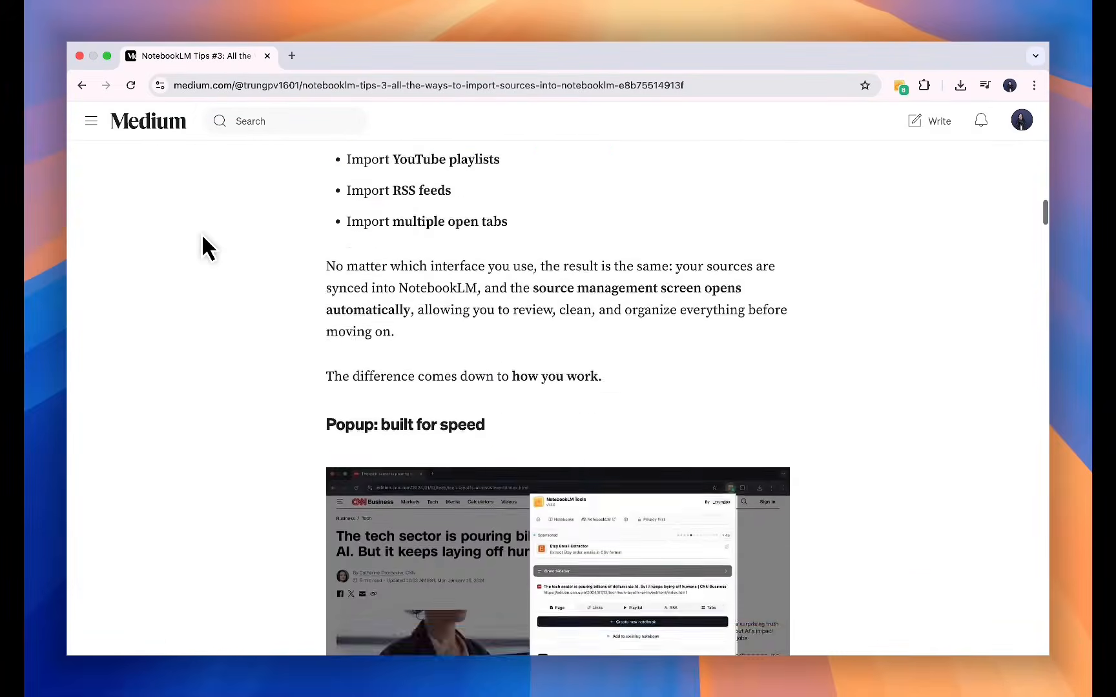
scroll(201, 233, "down", 20)
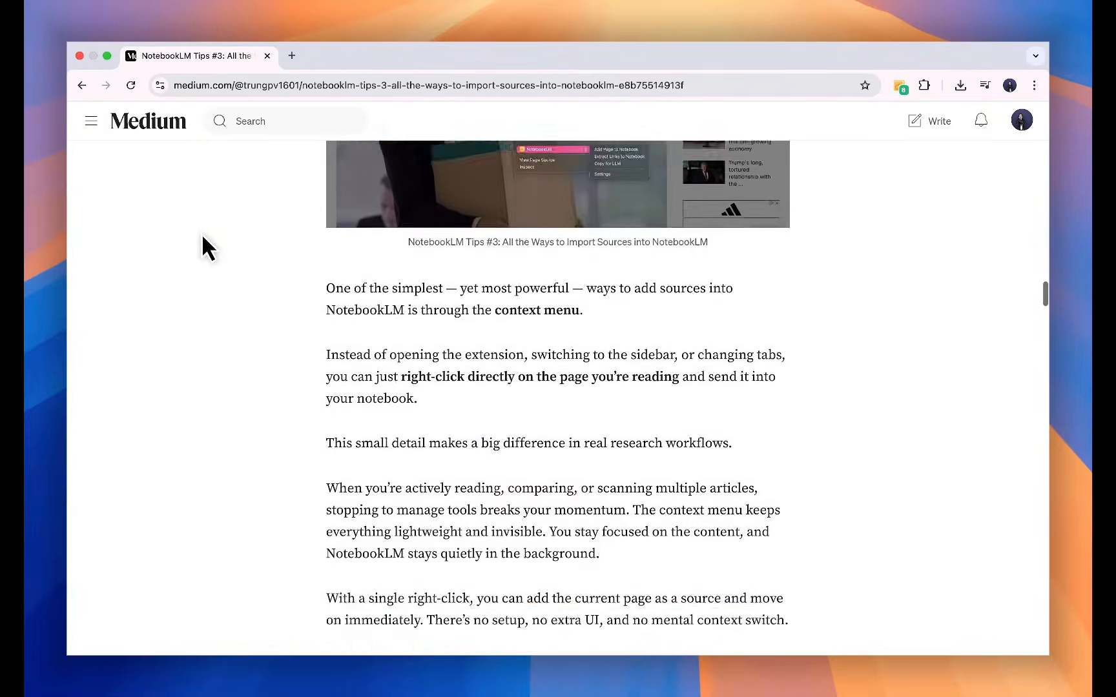
scroll(201, 234, "down", 20)
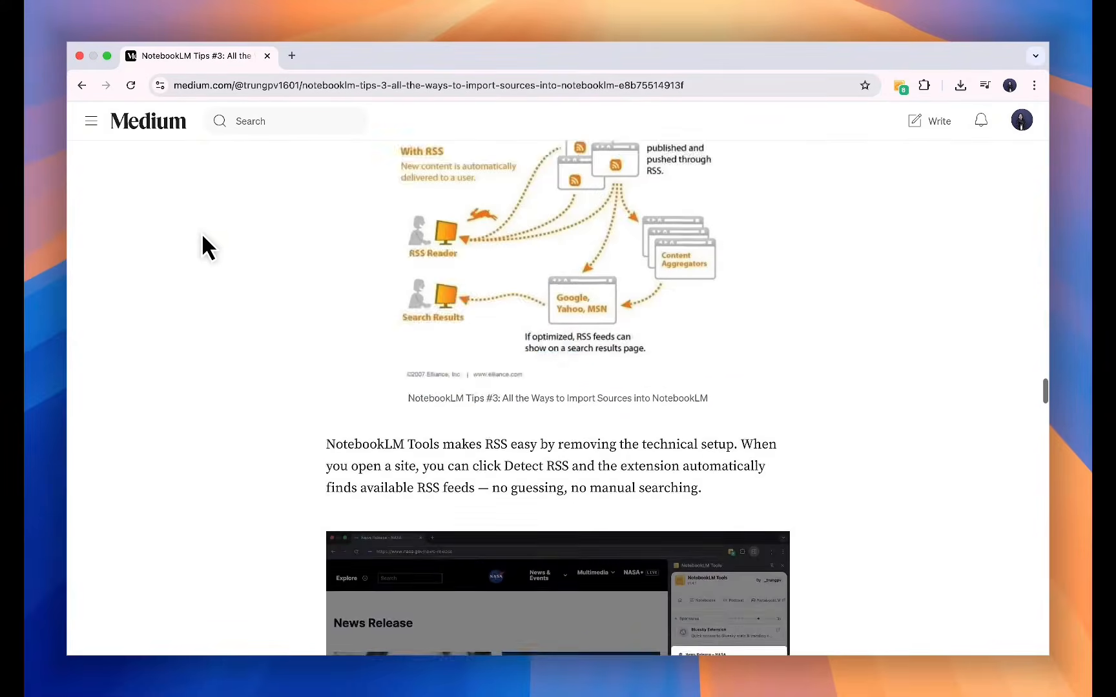
scroll(203, 237, "down", 20)
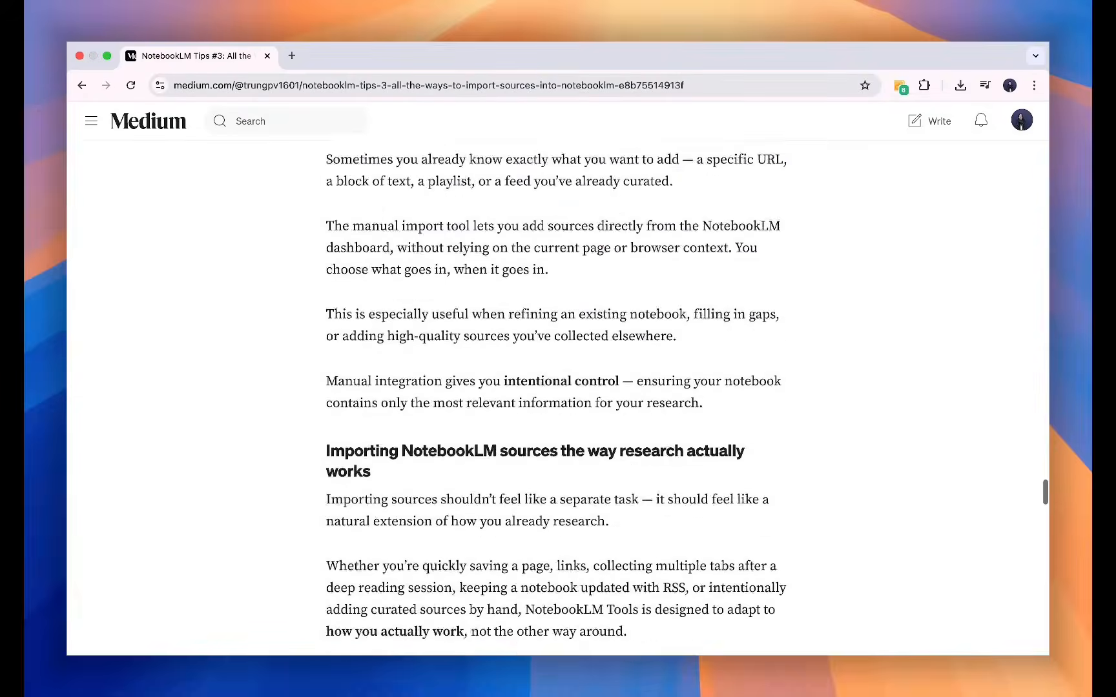
scroll(212, 249, "down", 10)
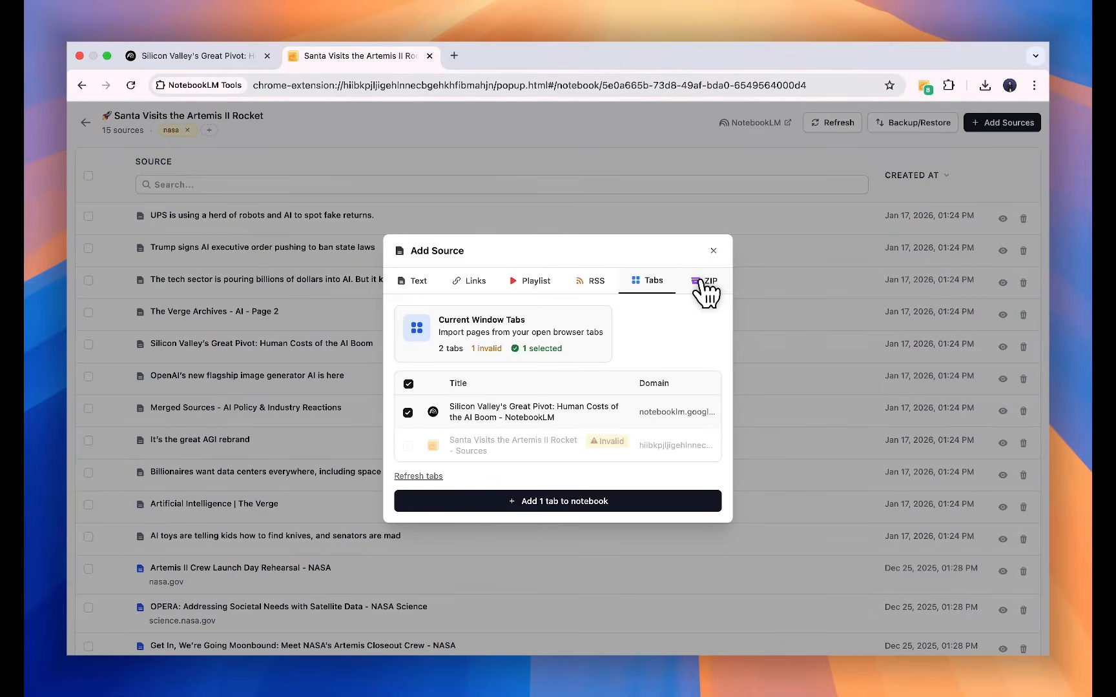
Import the 'Algorithm and Aesthetic' ZIP backup from Downloads as new sources.
left_click(702, 282)
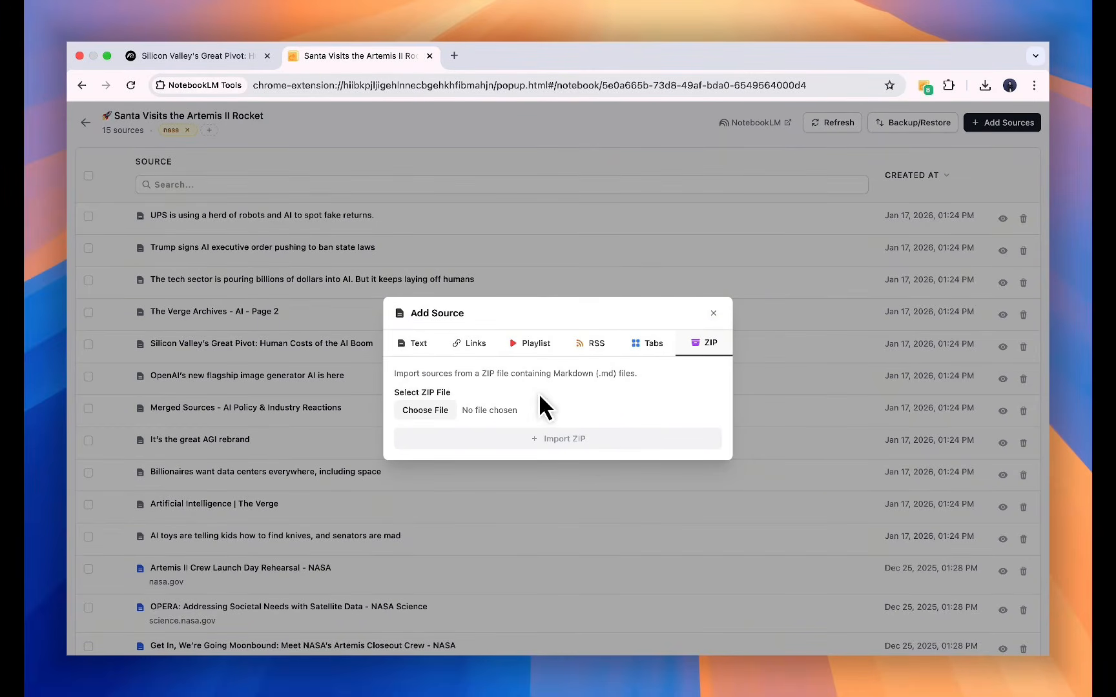
left_click(435, 410)
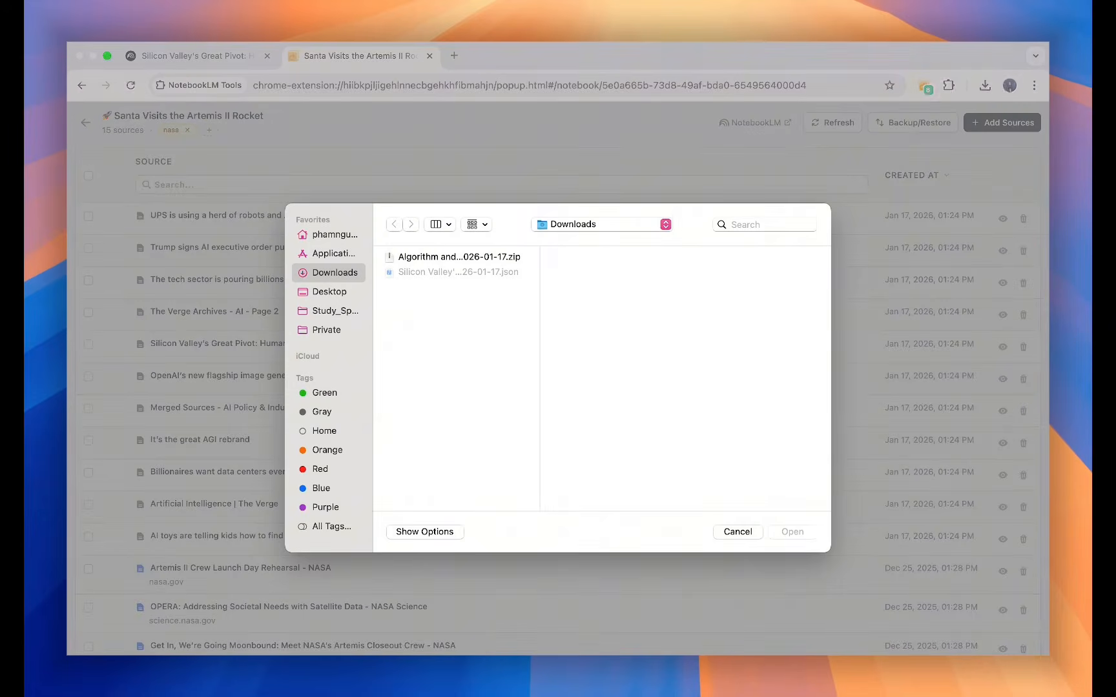
left_click(428, 258)
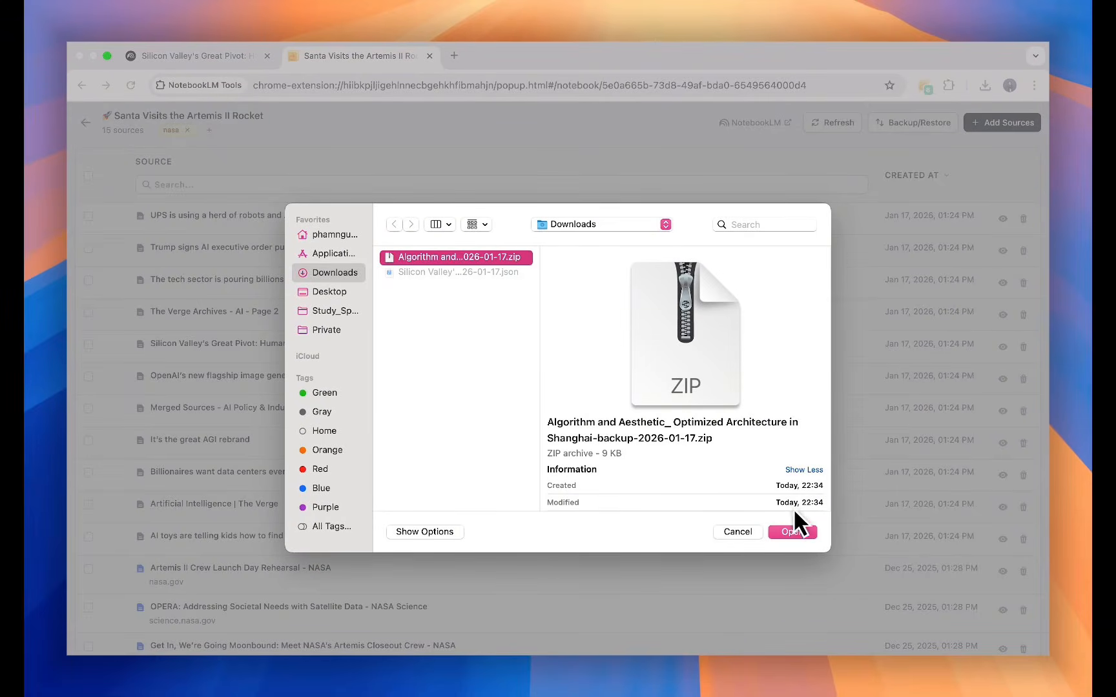
left_click(791, 529)
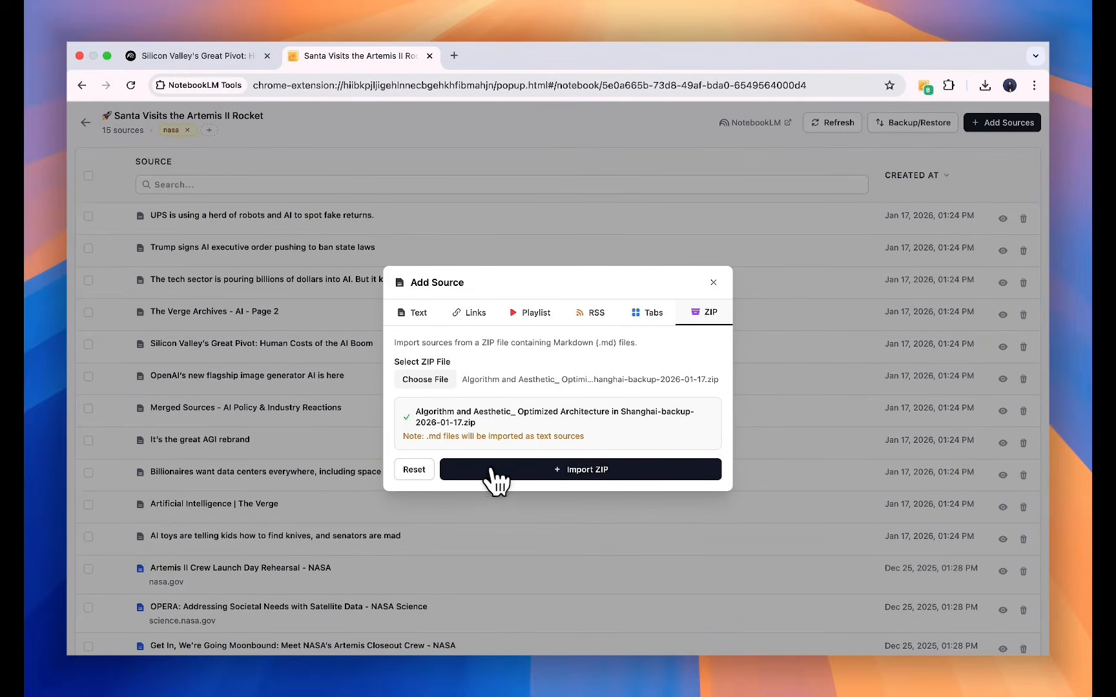
left_click(548, 466)
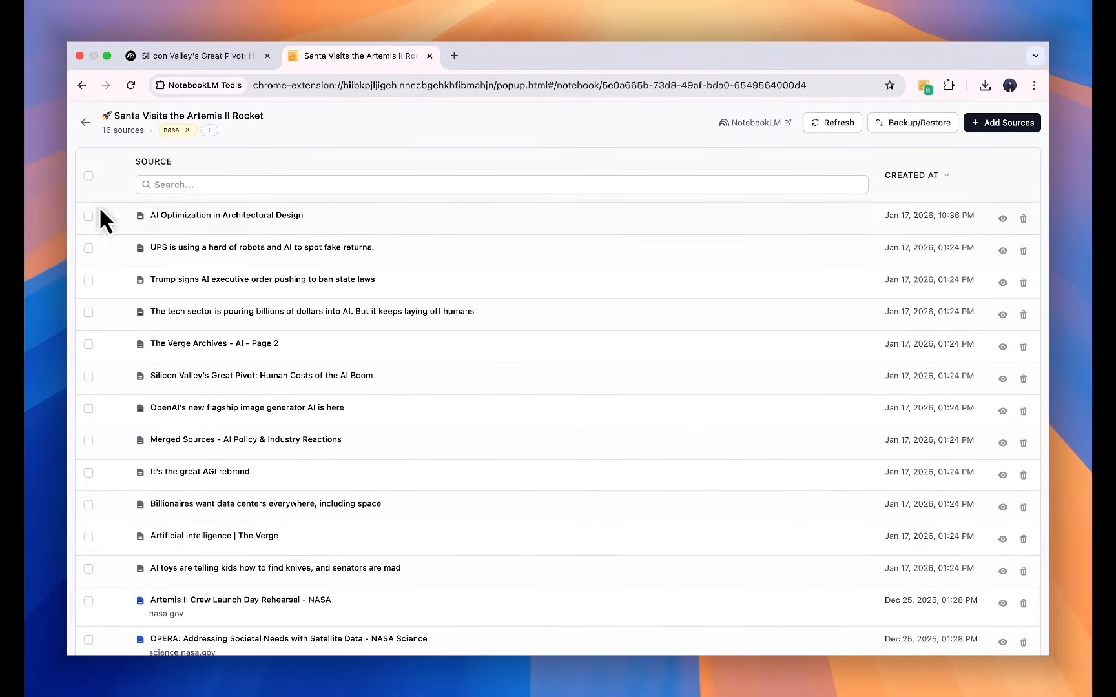
Open the new 'AI Optimization in Architectural Design' source's content, scroll through it, and close it.
left_click(1002, 218)
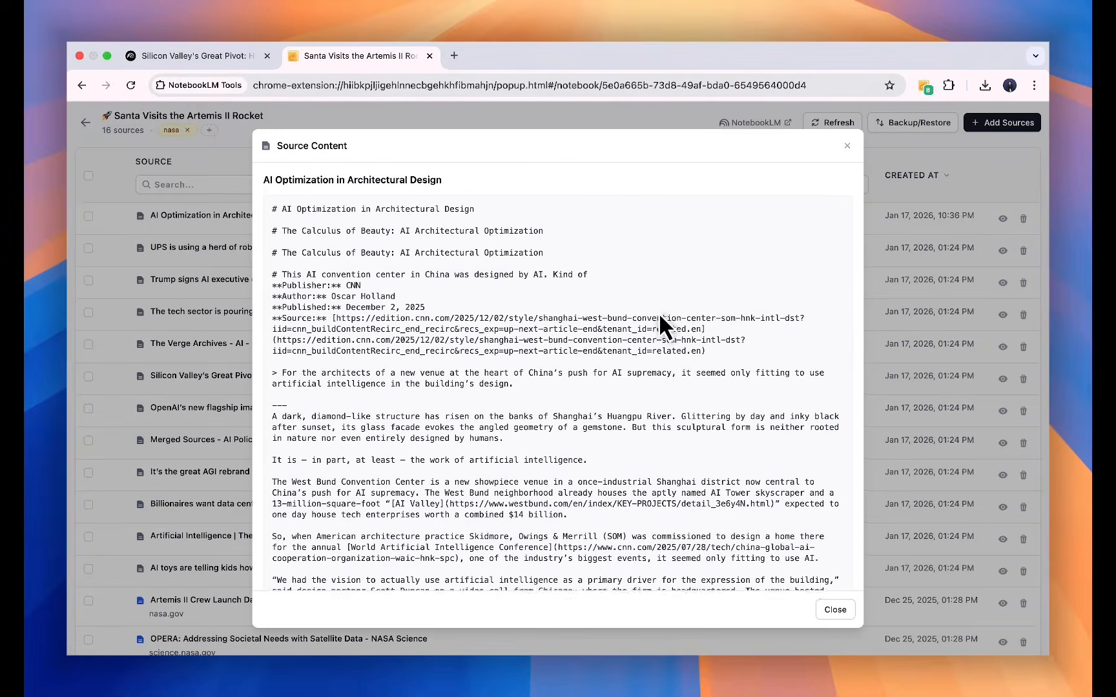
scroll(659, 313, "down", 15)
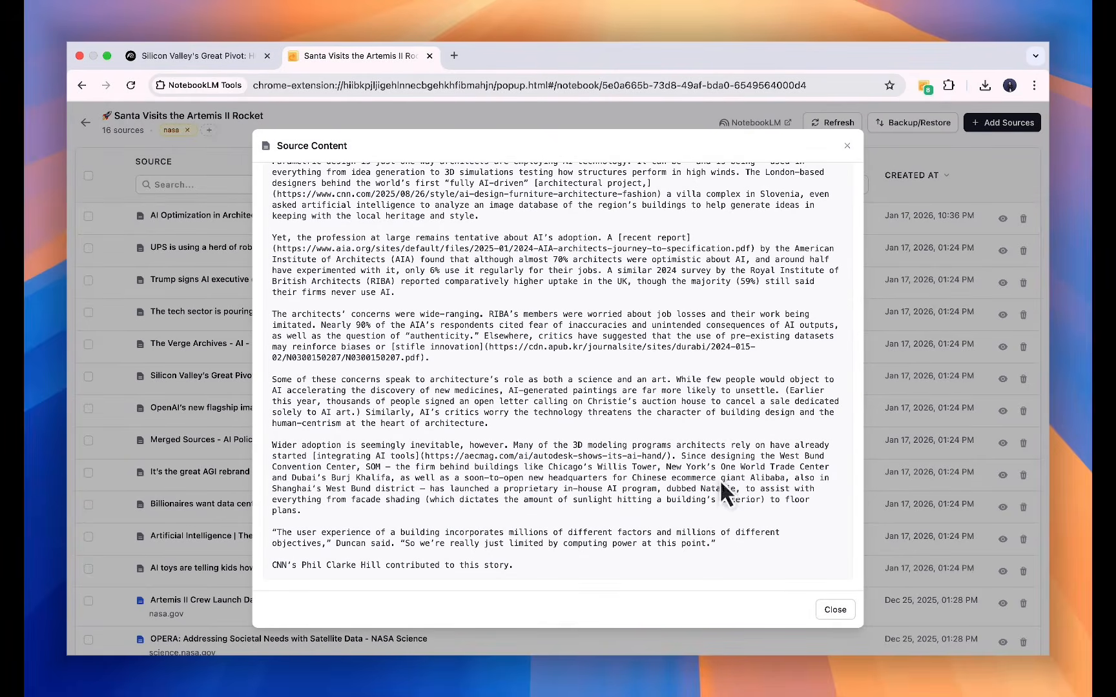
left_click(833, 611)
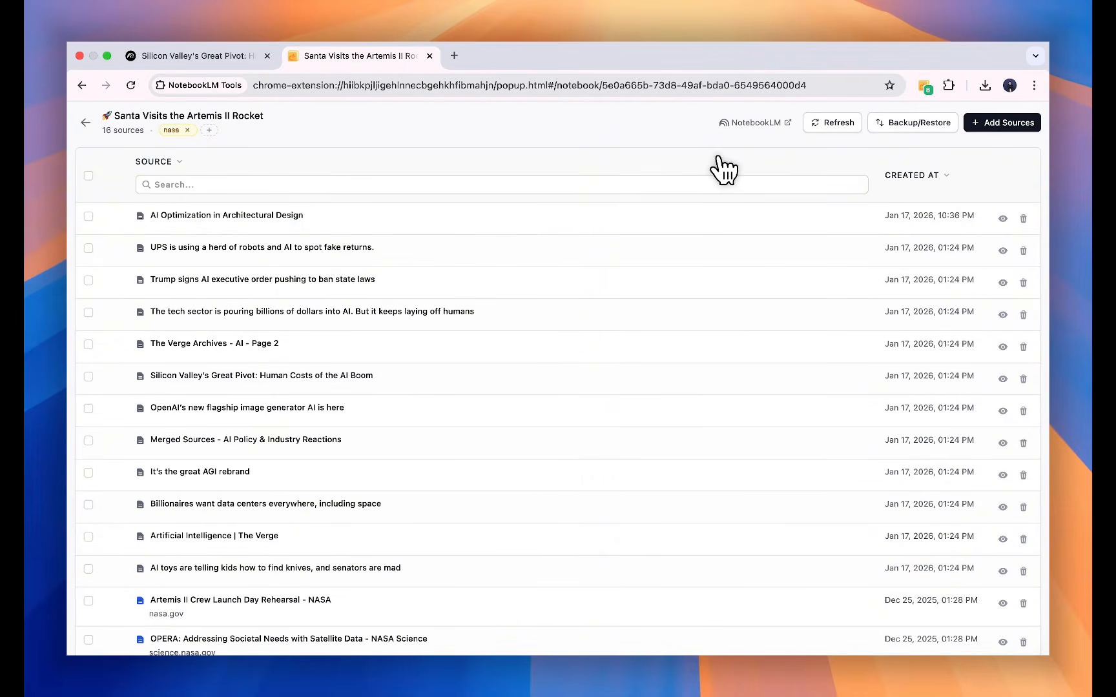